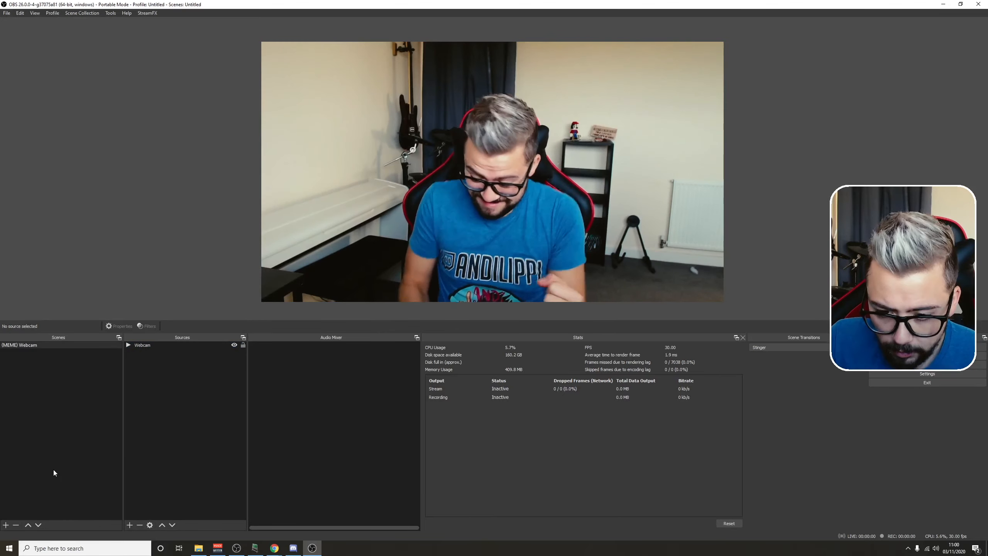
Step: Add a new scene named "(MEME-SCENE) GTA - Wasted"
{"action": "left_click", "coordinate": [6, 526]}
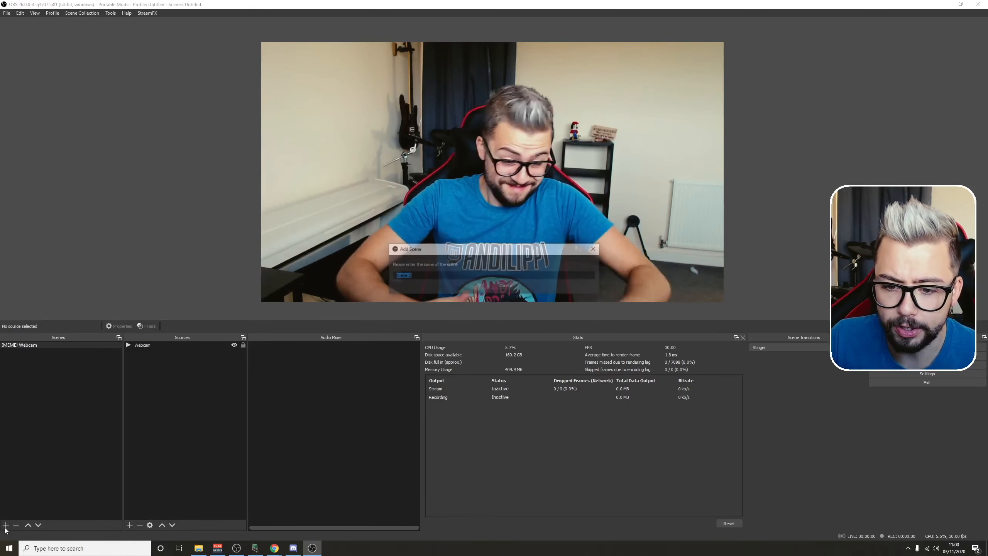
{"action": "type", "text": "(M"}
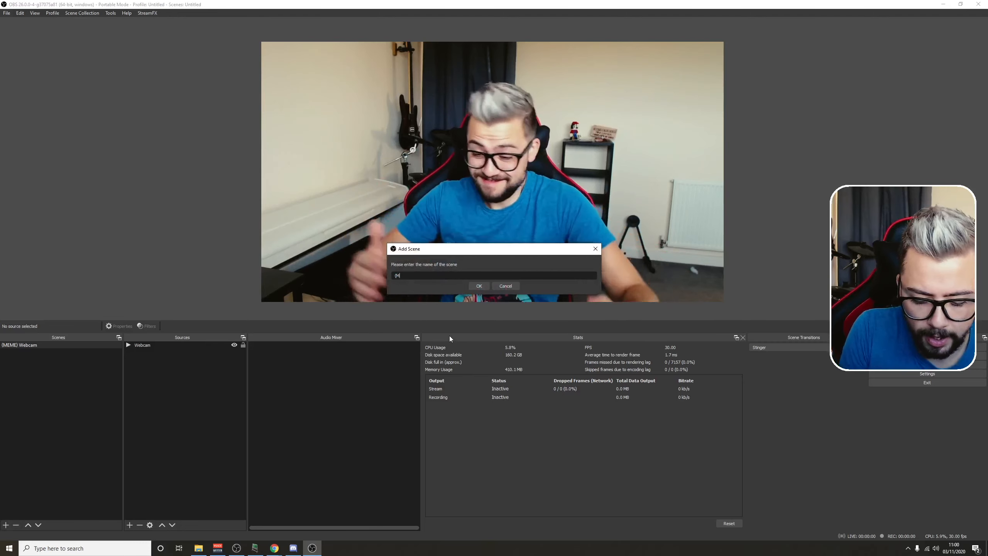
{"action": "type", "text": "EME-SCE"}
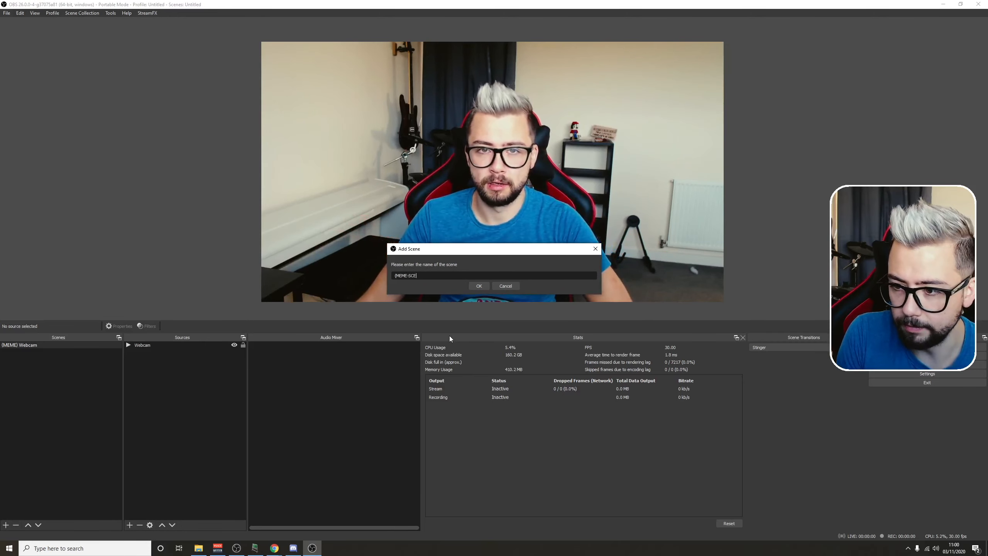
{"action": "type", "text": "NE) GTA "}
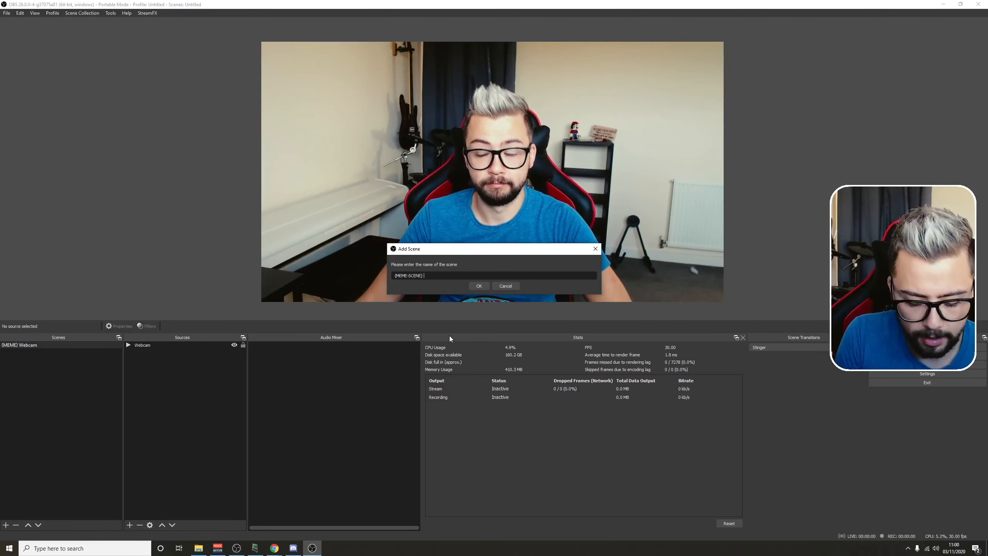
{"action": "type", "text": "- Wasted"}
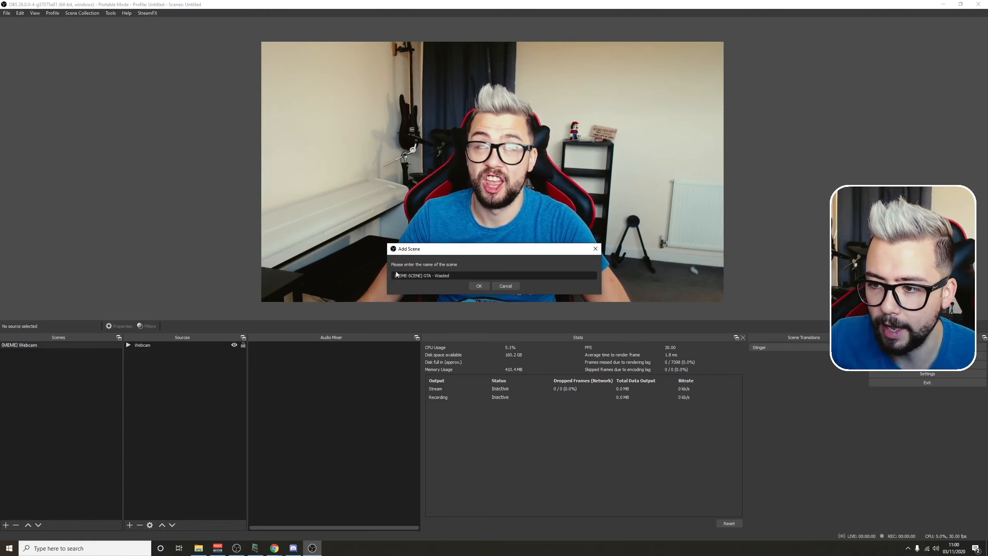
{"action": "left_click", "coordinate": [479, 286]}
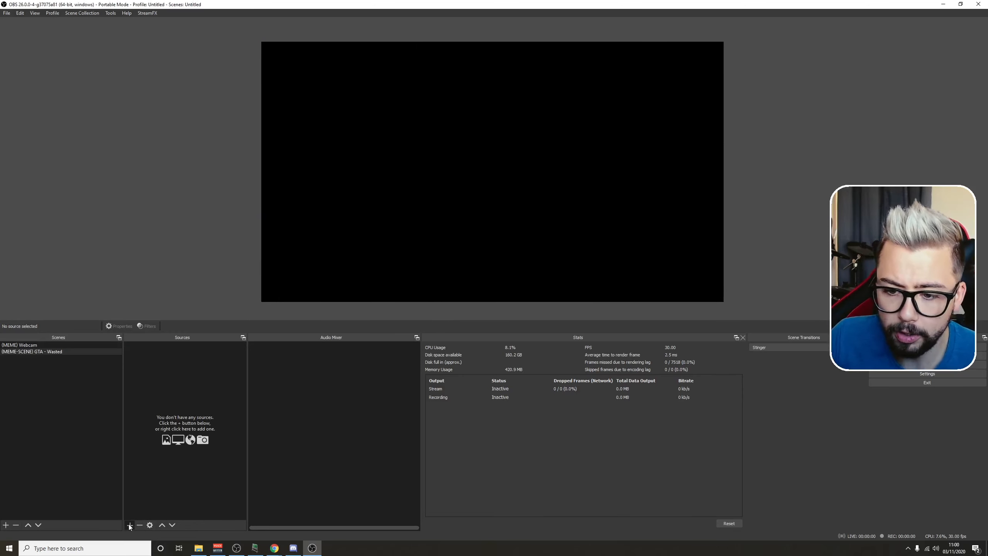
Step: Add the existing (MEME) Webcam scene as a visible source in the GTA - Wasted scene
{"action": "left_click", "coordinate": [130, 526]}
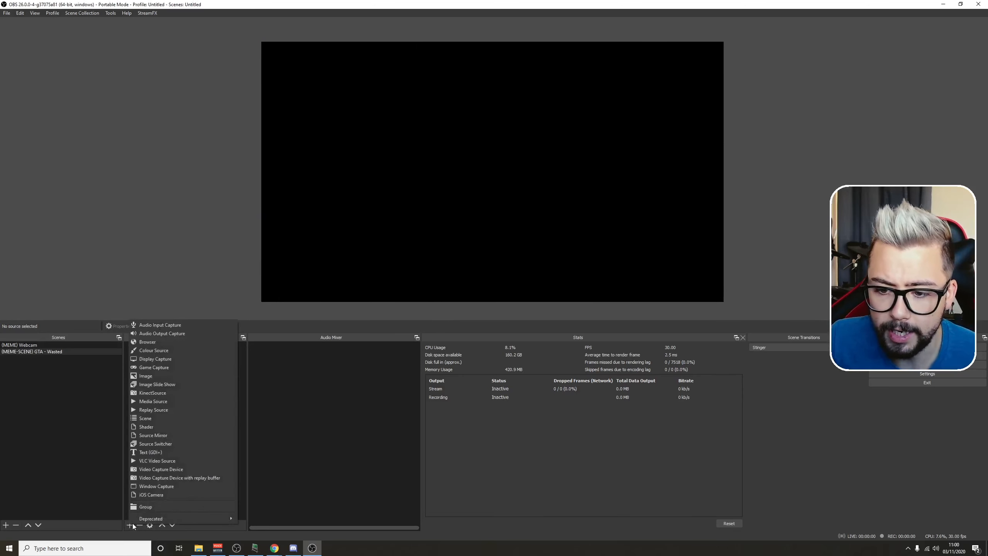
{"action": "left_click", "coordinate": [150, 419]}
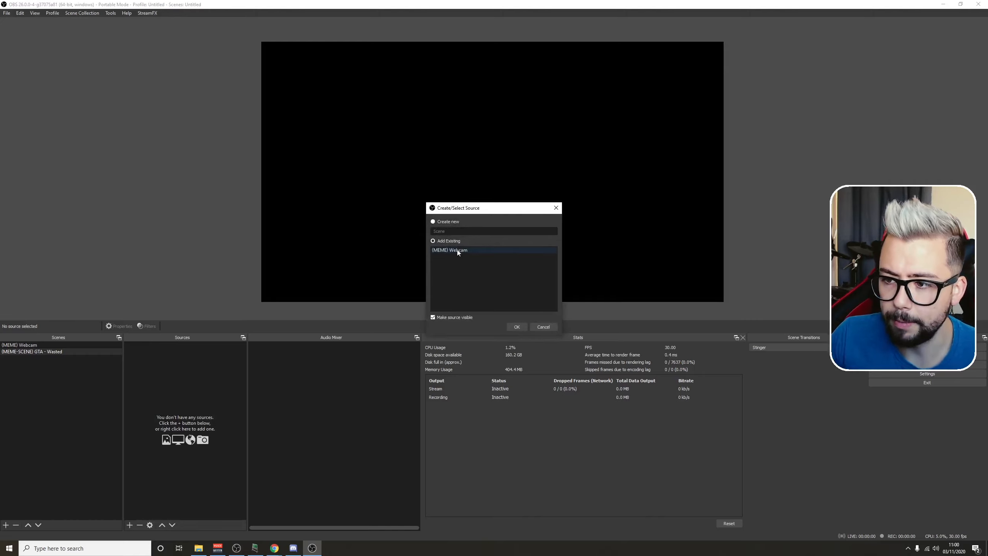
{"action": "left_click", "coordinate": [436, 250]}
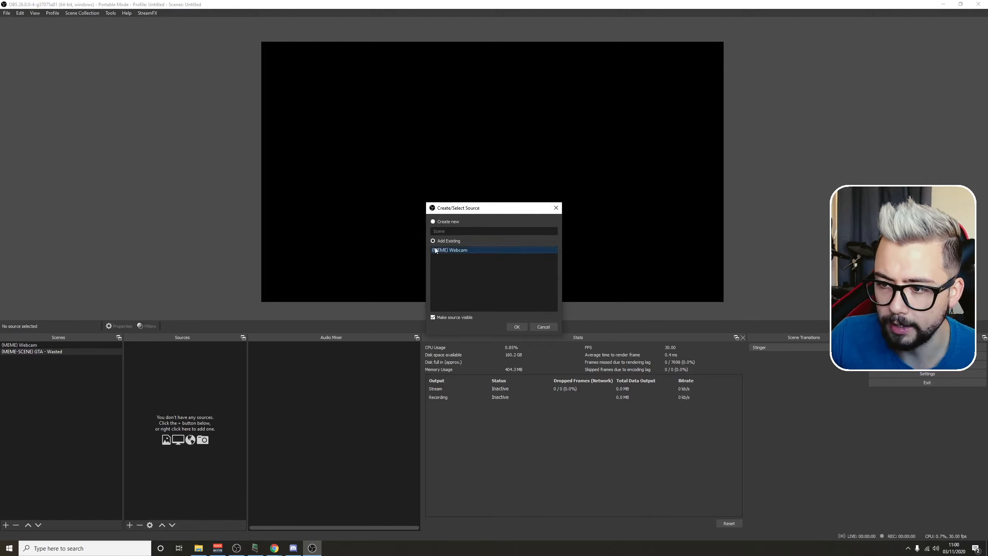
{"action": "left_click", "coordinate": [515, 327]}
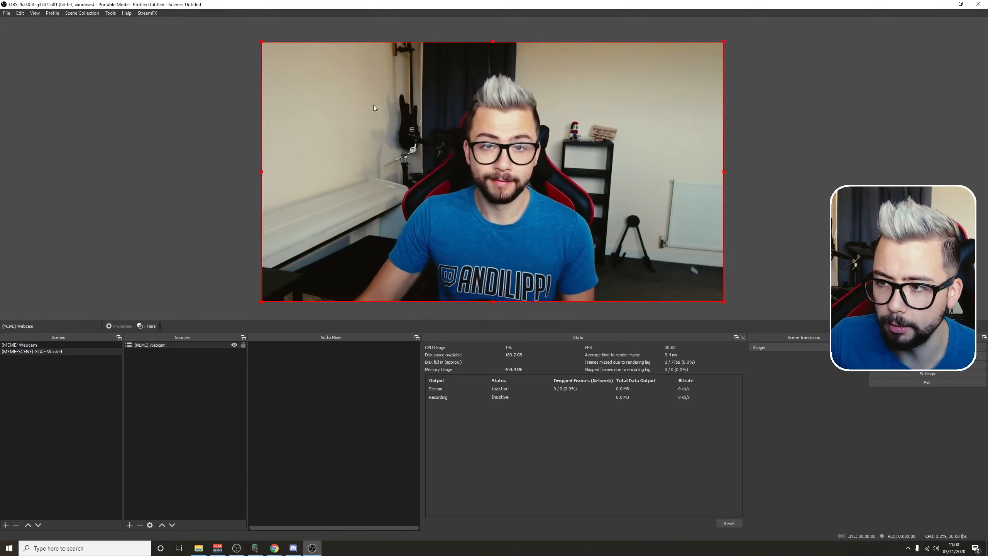
Step: Set the (MEME) Webcam source's positional alignment to Centre and move it back to fill the canvas at position 960, 540
{"action": "right_click", "coordinate": [159, 346]}
{"action": "mouse_move", "coordinate": [195, 243]}
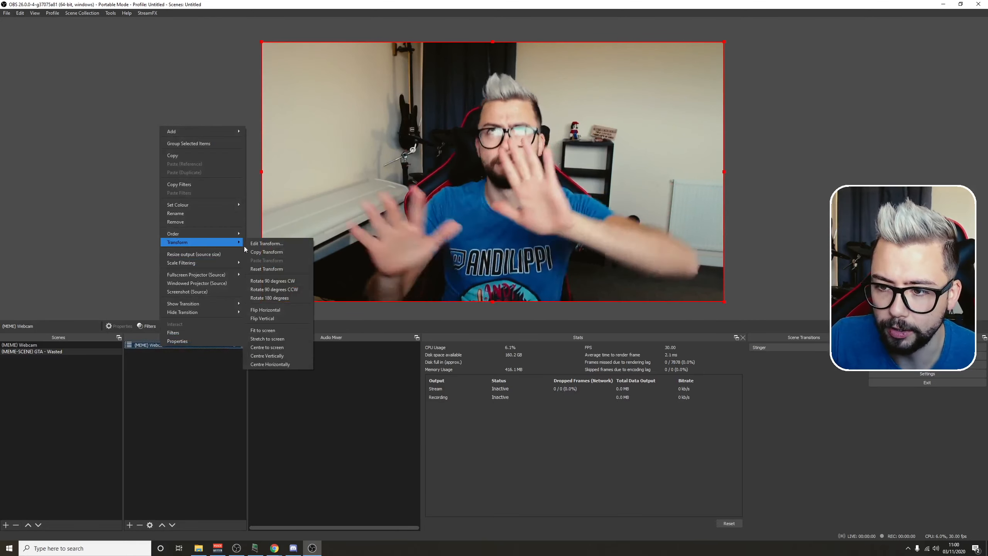
{"action": "left_click", "coordinate": [258, 243]}
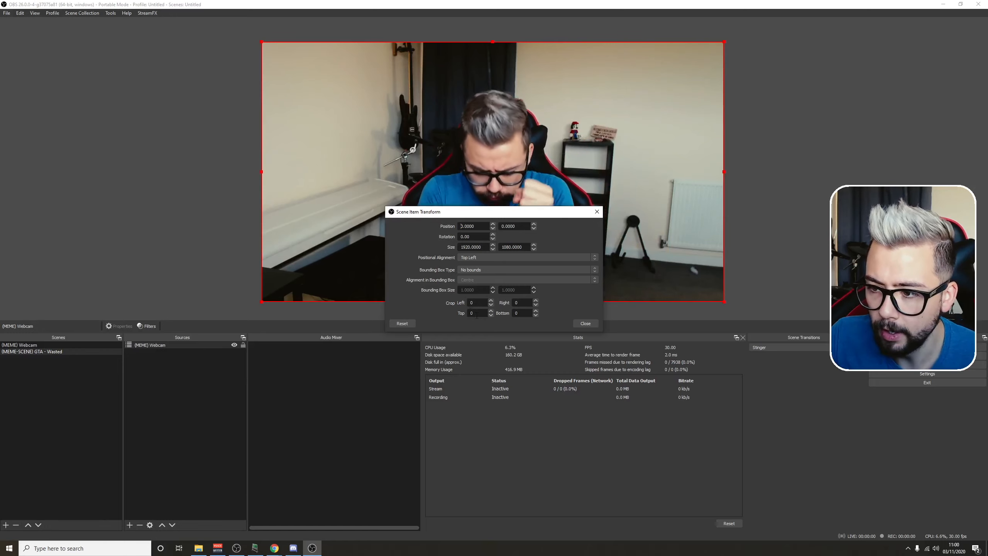
{"action": "left_click", "coordinate": [463, 257]}
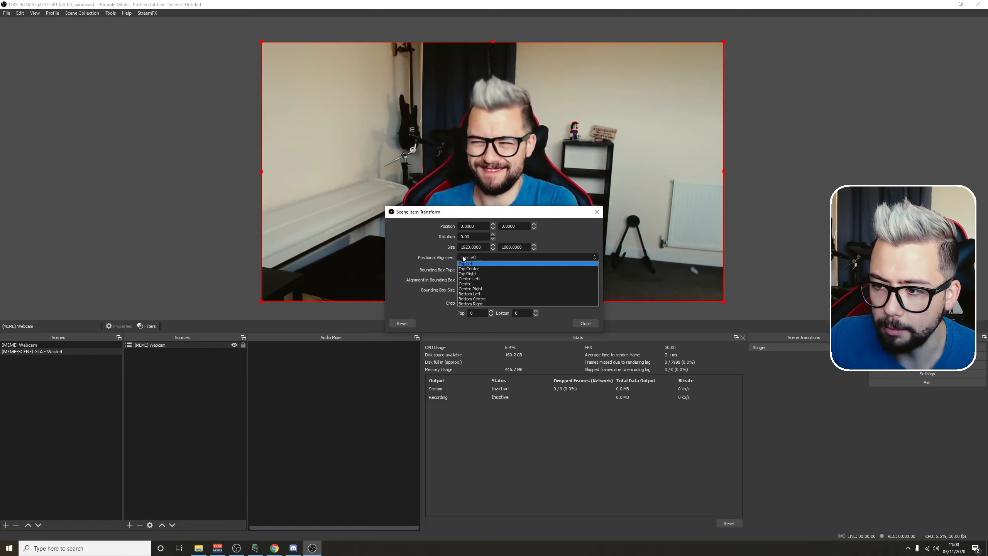
{"action": "left_click", "coordinate": [466, 284]}
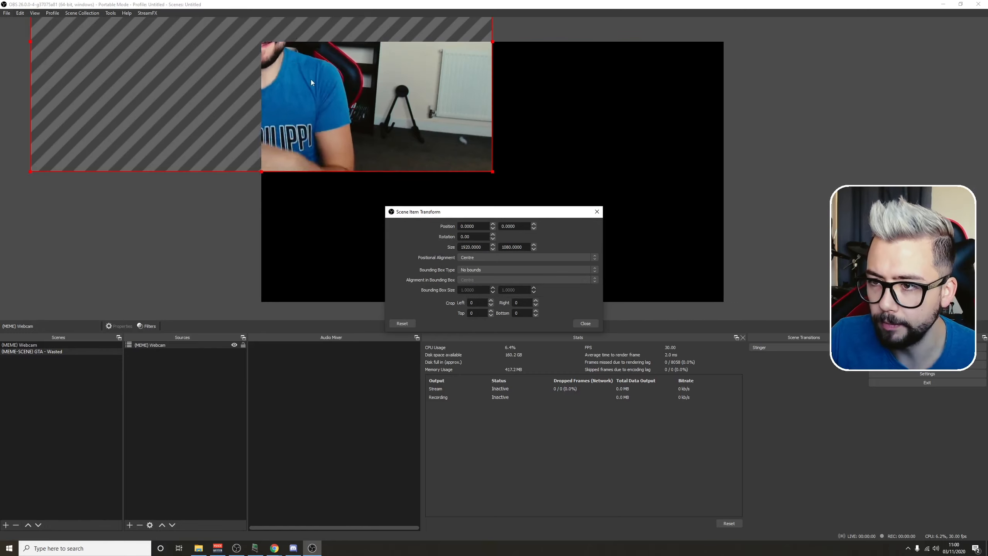
{"action": "left_click_drag", "start_coordinate": [385, 96], "coordinate": [570, 236]}
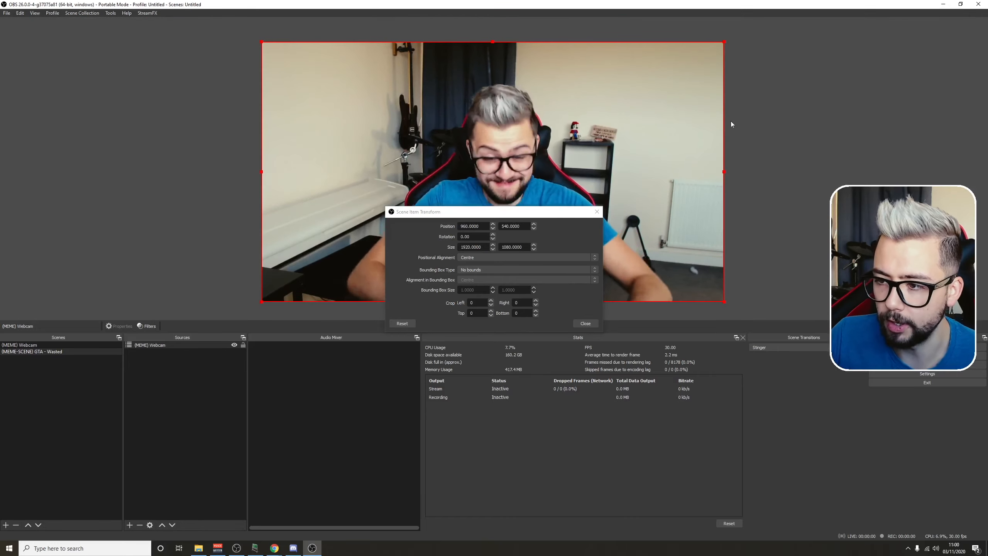
{"action": "left_click", "coordinate": [596, 213]}
Step: Add a Freeze filter with the default name to the (MEME) Webcam source
{"action": "right_click", "coordinate": [159, 345]}
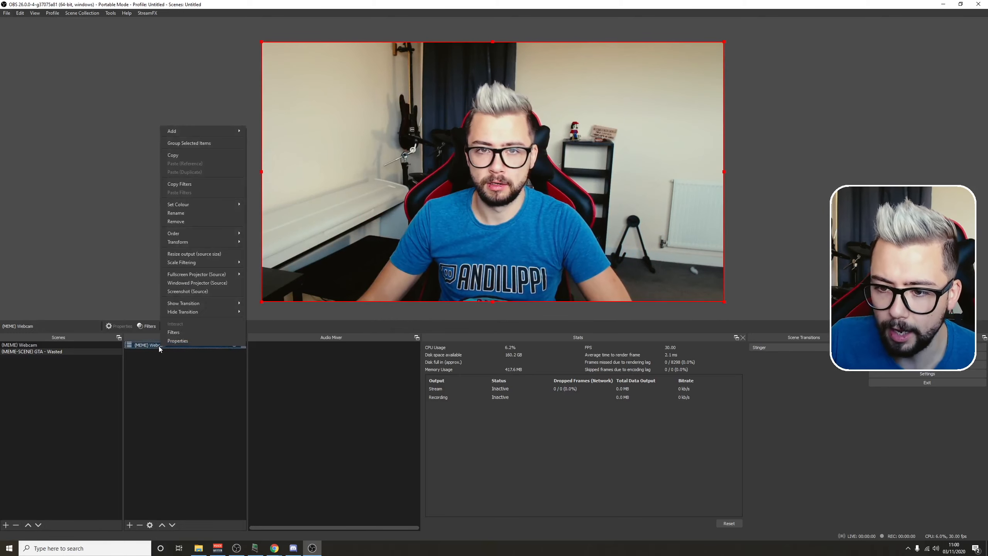
{"action": "left_click", "coordinate": [175, 332]}
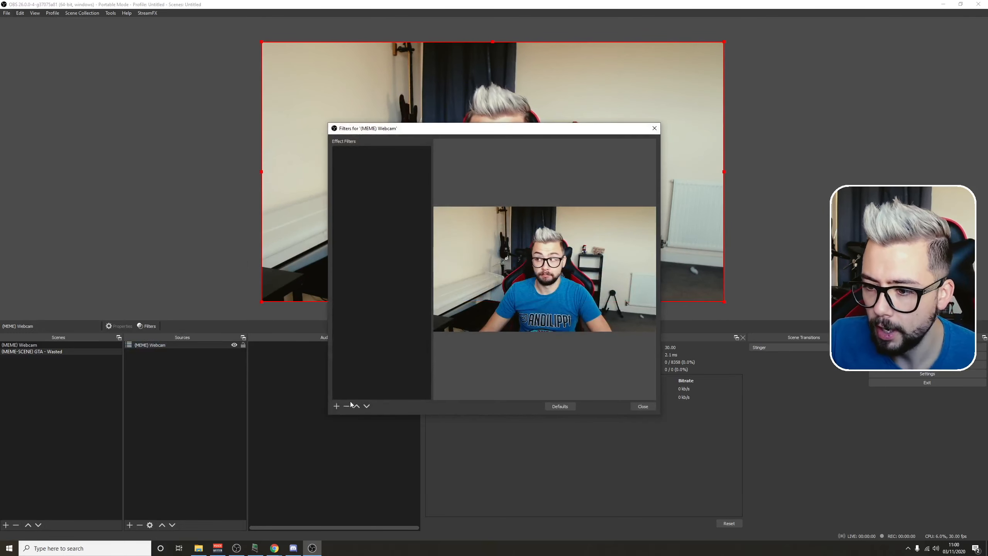
{"action": "left_click", "coordinate": [336, 407]}
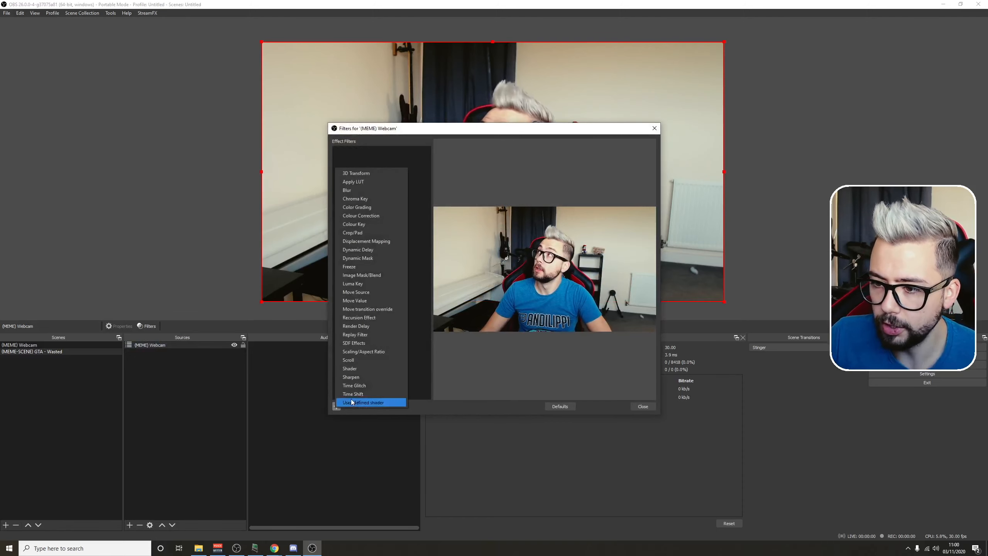
{"action": "left_click", "coordinate": [350, 267]}
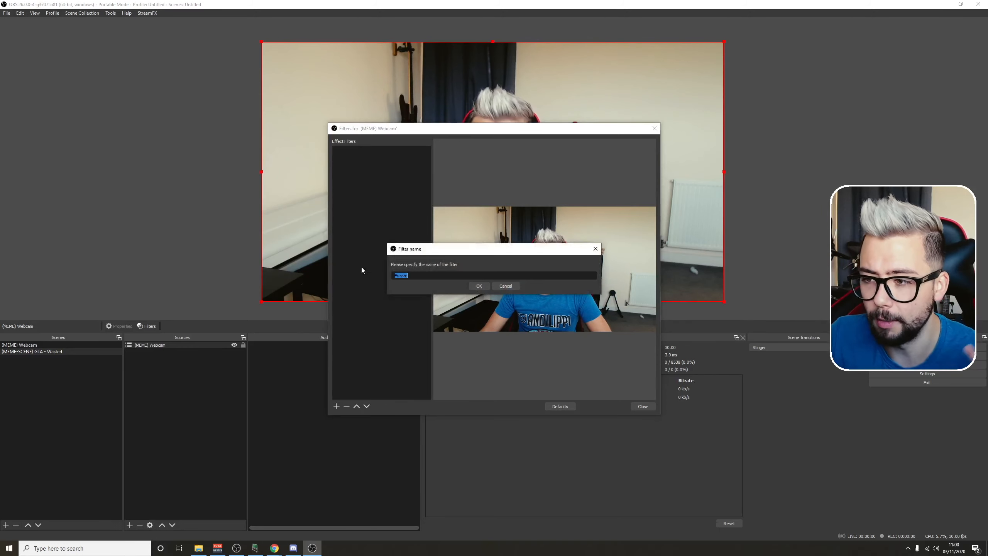
{"action": "left_click", "coordinate": [479, 286]}
{"action": "left_click_drag", "start_coordinate": [477, 133], "coordinate": [458, 110]}
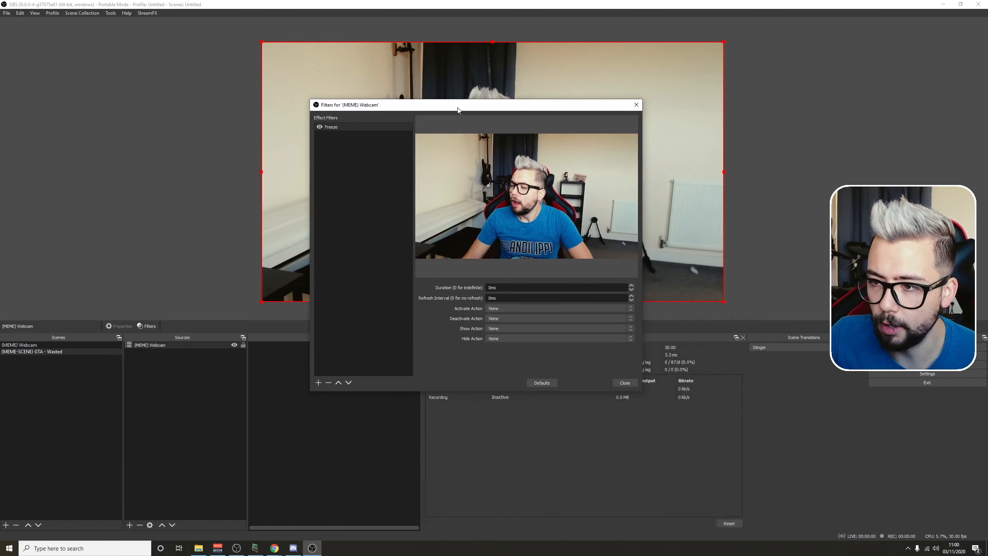
Step: Add a Colour Correction filter to the (MEME) Webcam source and set its saturation to -1.00
{"action": "left_click", "coordinate": [318, 383]}
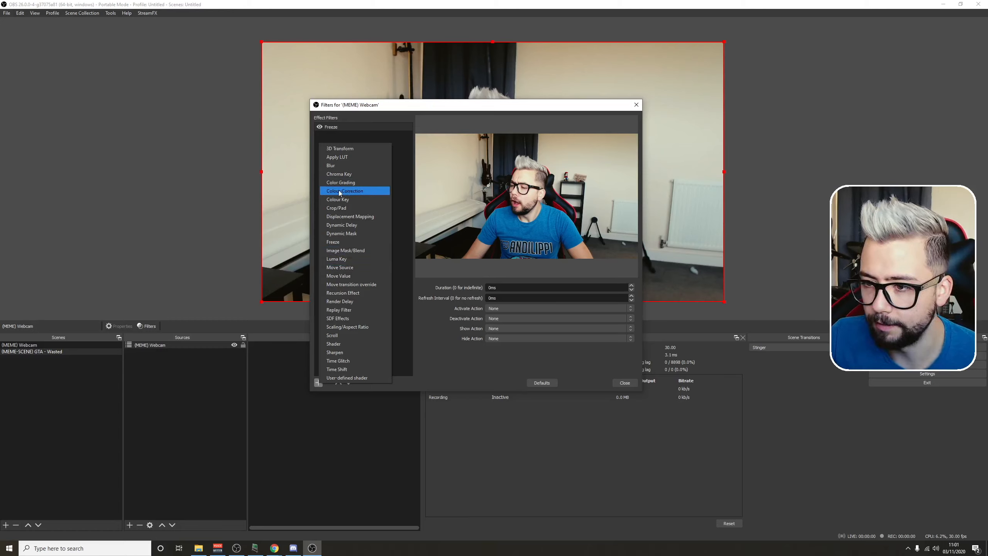
{"action": "left_click", "coordinate": [332, 192]}
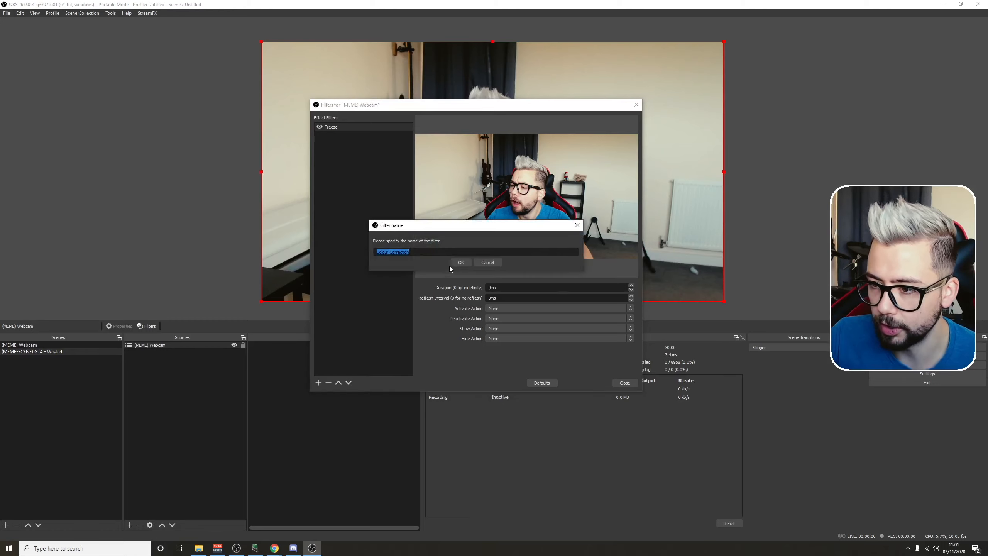
{"action": "left_click", "coordinate": [460, 263]}
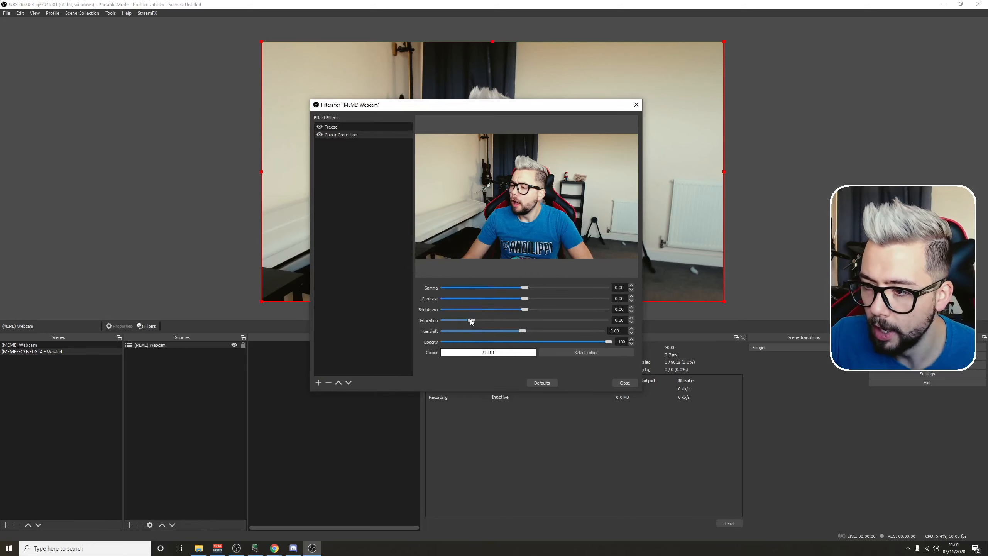
{"action": "left_click_drag", "start_coordinate": [471, 320], "coordinate": [468, 323]}
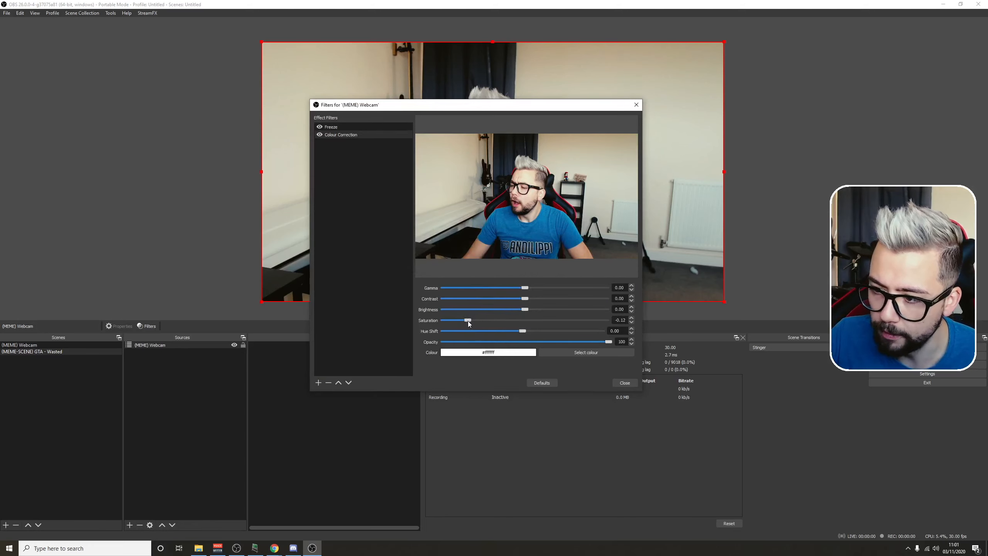
Step: Toggle the Freeze and Colour Correction filters to test them, leave both disabled, and close the filter settings
{"action": "left_click", "coordinate": [320, 134]}
{"action": "left_click", "coordinate": [319, 127]}
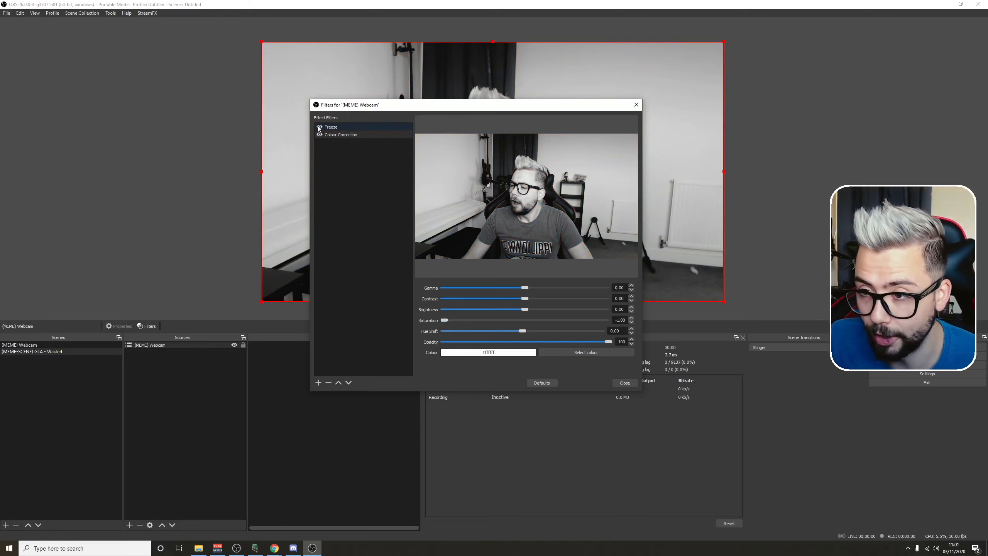
{"action": "left_click", "coordinate": [319, 126]}
{"action": "left_click", "coordinate": [319, 133]}
{"action": "left_click", "coordinate": [319, 127]}
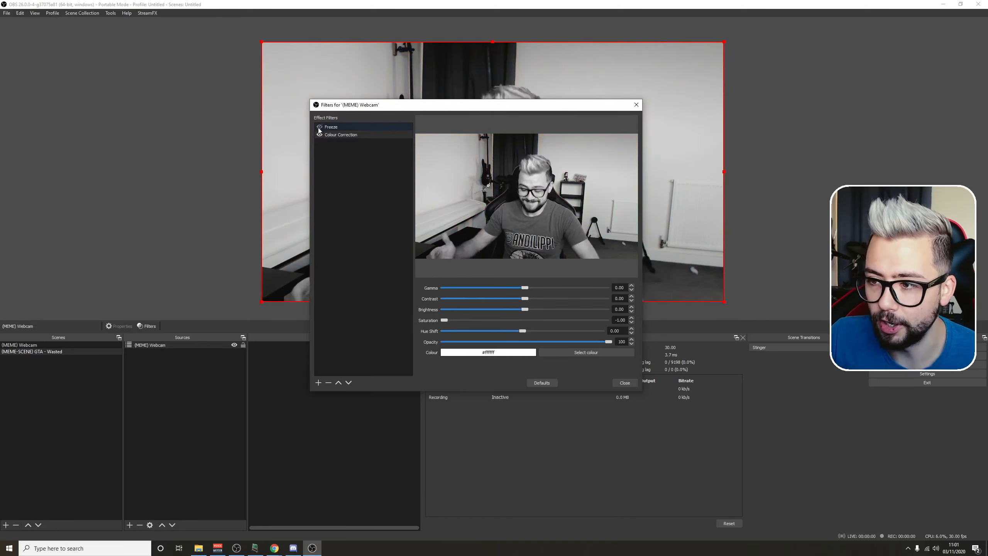
{"action": "left_click", "coordinate": [319, 134]}
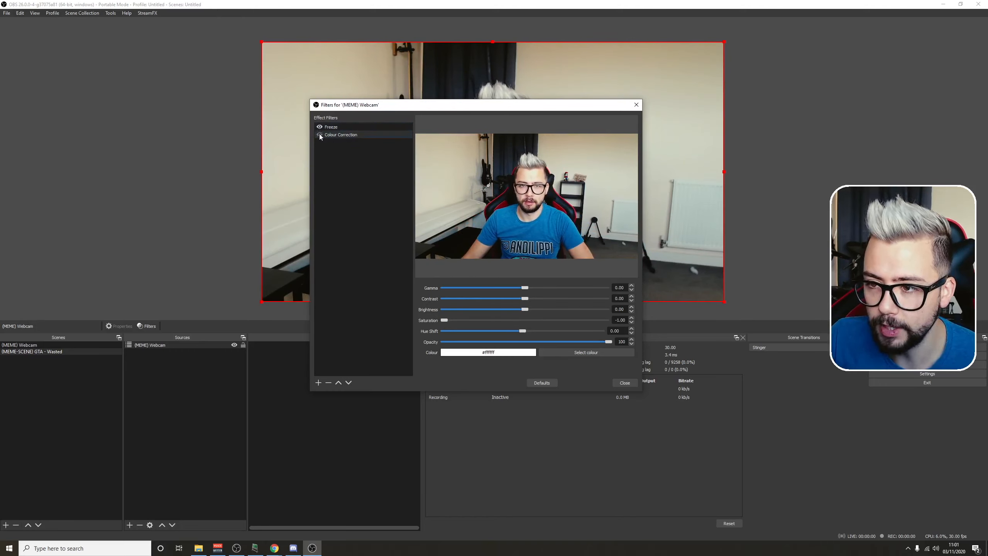
{"action": "left_click", "coordinate": [320, 134]}
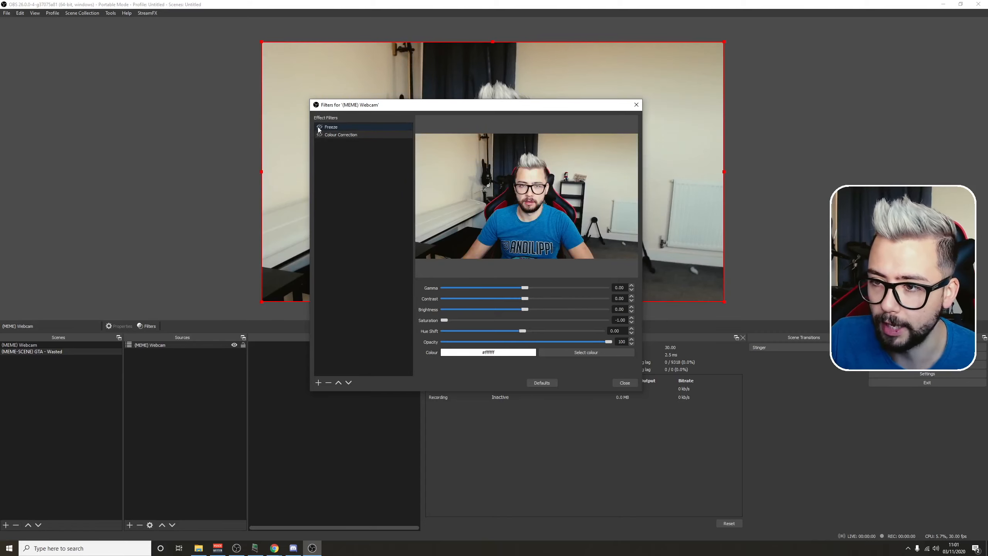
{"action": "left_click", "coordinate": [320, 127]}
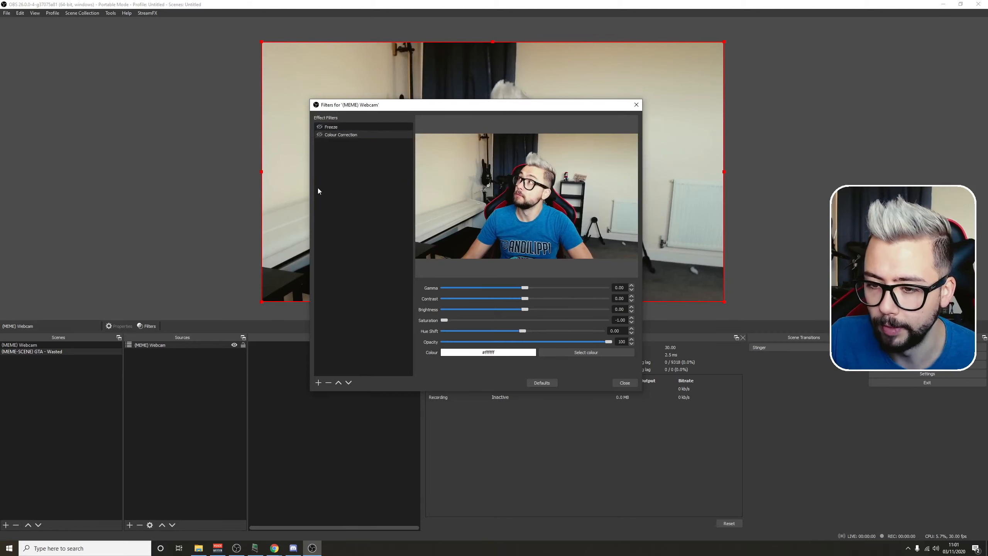
{"action": "left_click", "coordinate": [635, 105]}
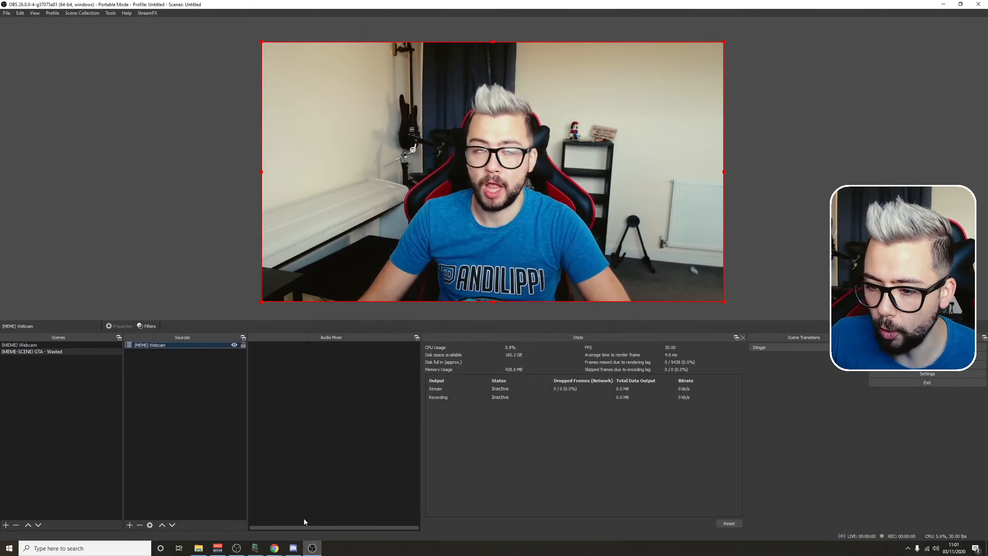
Step: Add the GTA - Wasted video from the desktop folder "(MEME) GTA - Wasted" as a source above (MEME) Webcam
{"action": "left_click", "coordinate": [200, 552]}
{"action": "left_click_drag", "start_coordinate": [214, 83], "coordinate": [458, 113]}
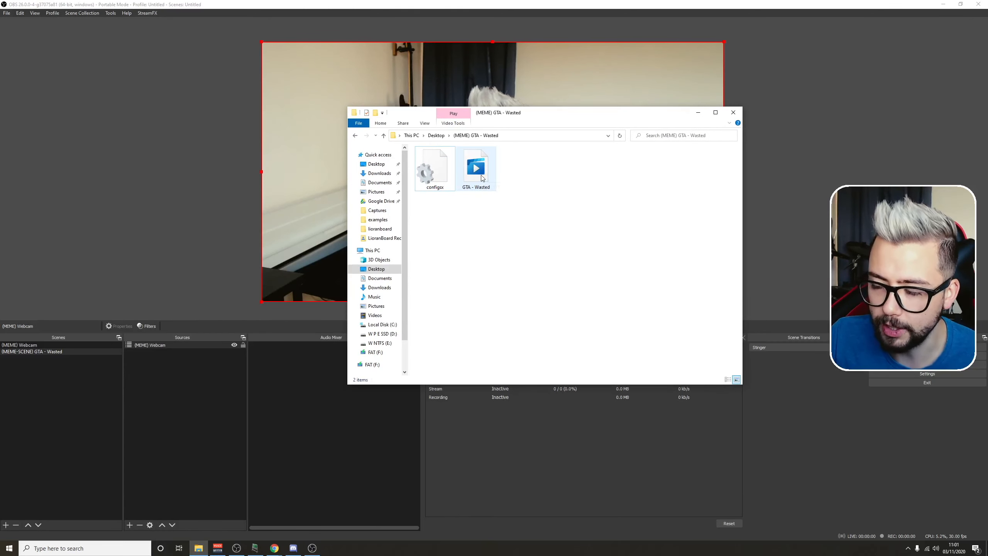
{"action": "left_click_drag", "start_coordinate": [155, 343], "coordinate": [155, 344]}
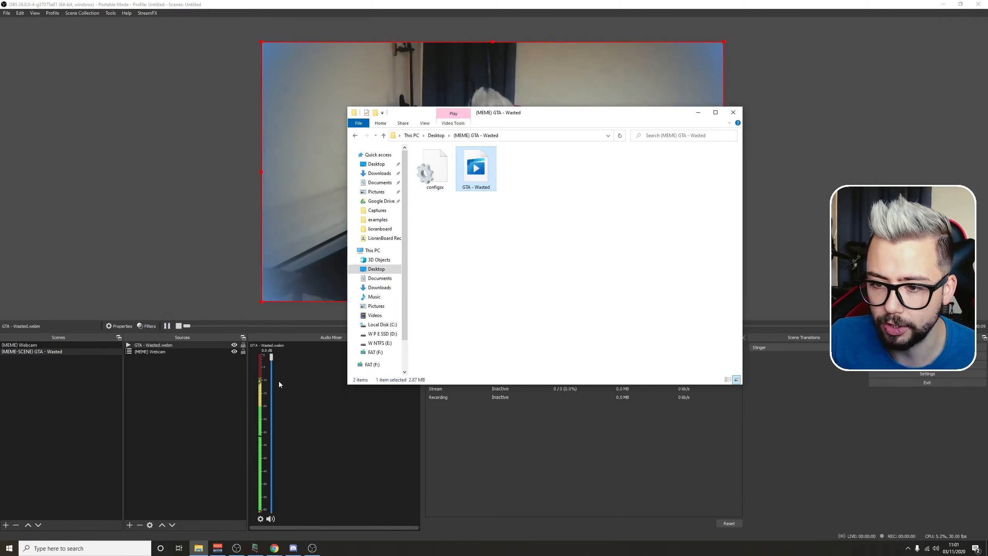
{"action": "left_click_drag", "start_coordinate": [547, 120], "coordinate": [519, 130]}
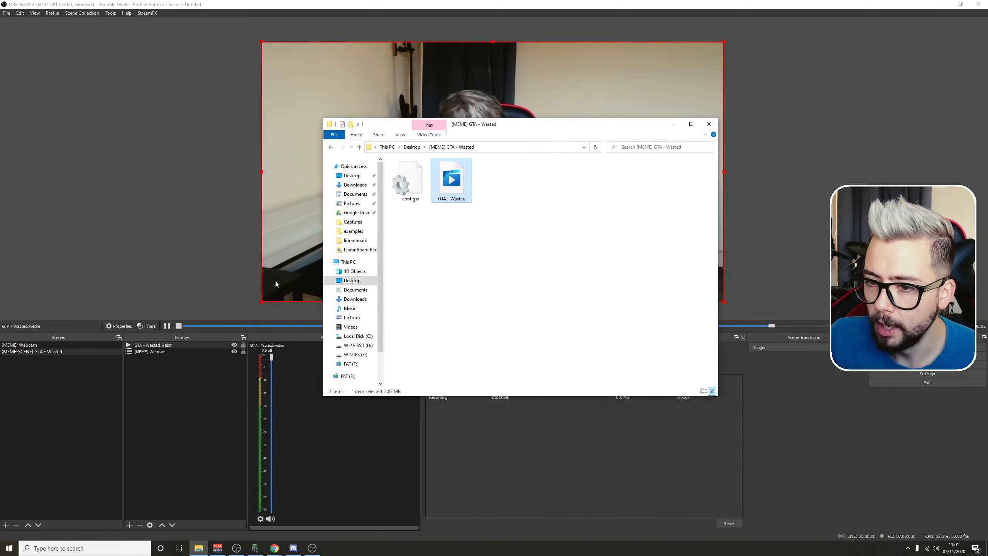
Step: Check that "Show nothing when playback ends" is enabled in the GTA - Wasted.webm source properties and confirm them
{"action": "double_click", "coordinate": [175, 345]}
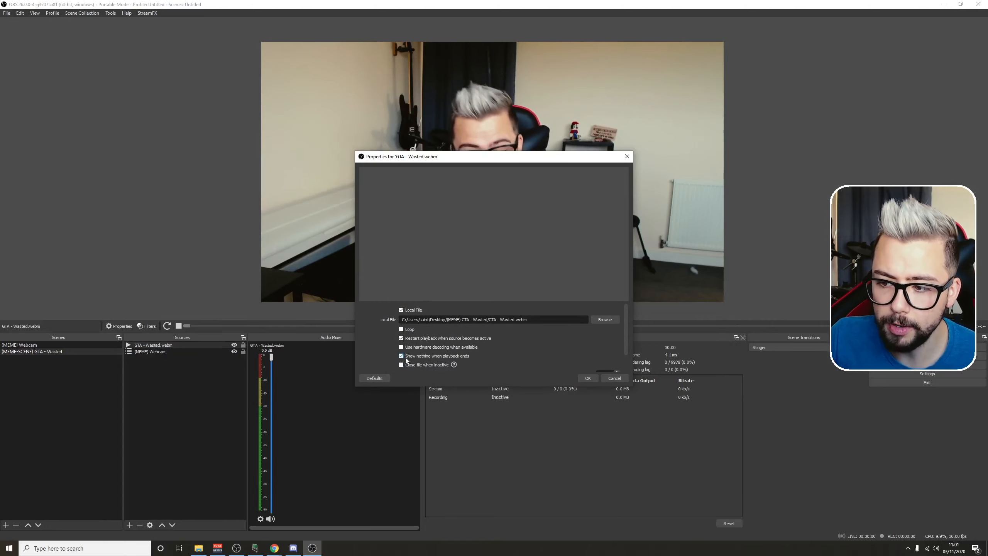
{"action": "left_click", "coordinate": [401, 357]}
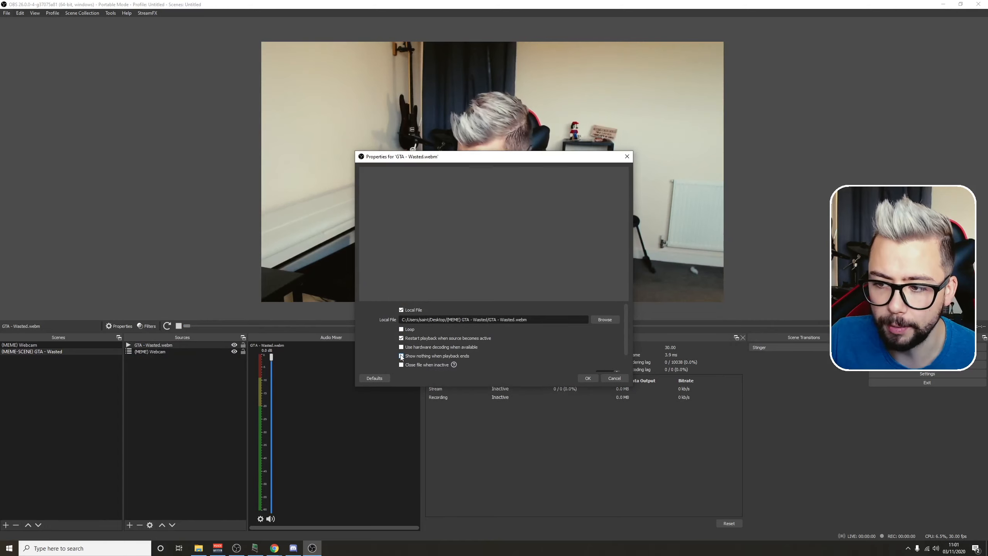
{"action": "left_click", "coordinate": [401, 356]}
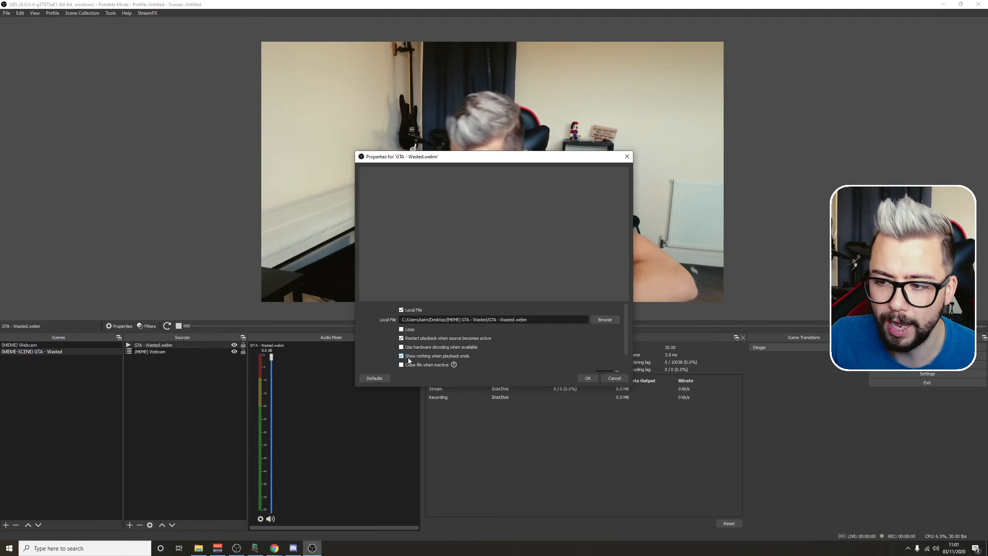
{"action": "left_click", "coordinate": [587, 379]}
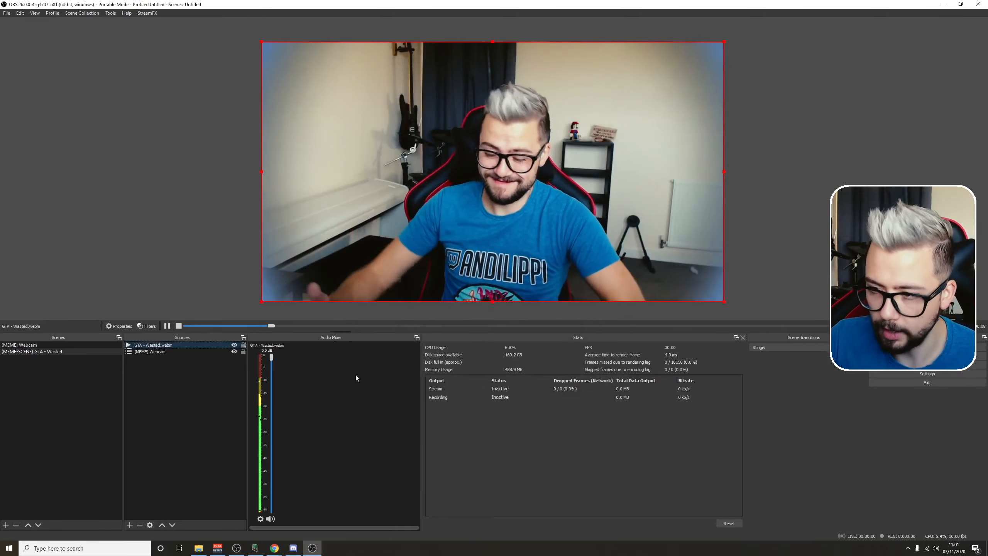
Step: Copy the configs1 file from the (MEME) GTA - Wasted folder into the lioranboard folder's LioranBoard Receiver(PC) subfolder
{"action": "mouse_move", "coordinate": [200, 549]}
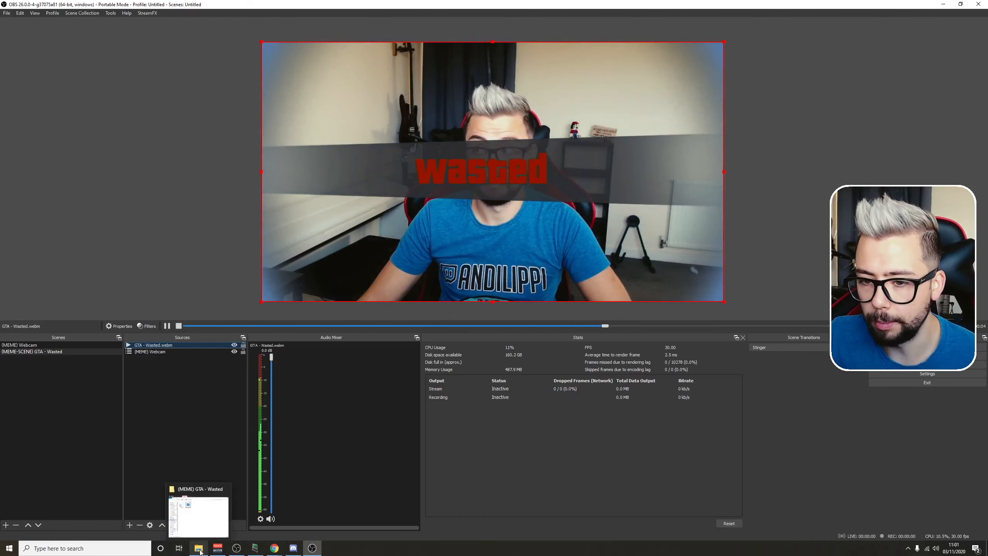
{"action": "left_click", "coordinate": [200, 549]}
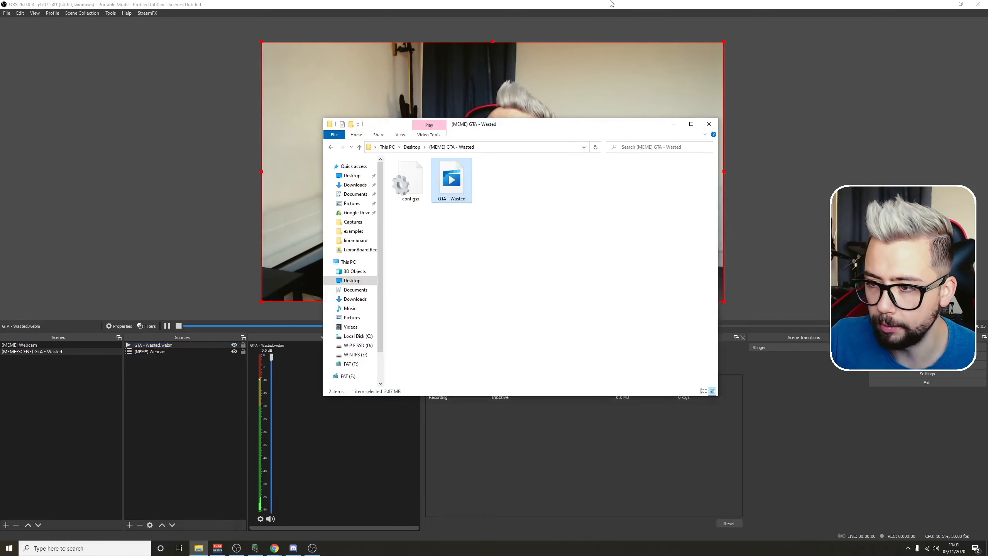
{"action": "left_click", "coordinate": [404, 186]}
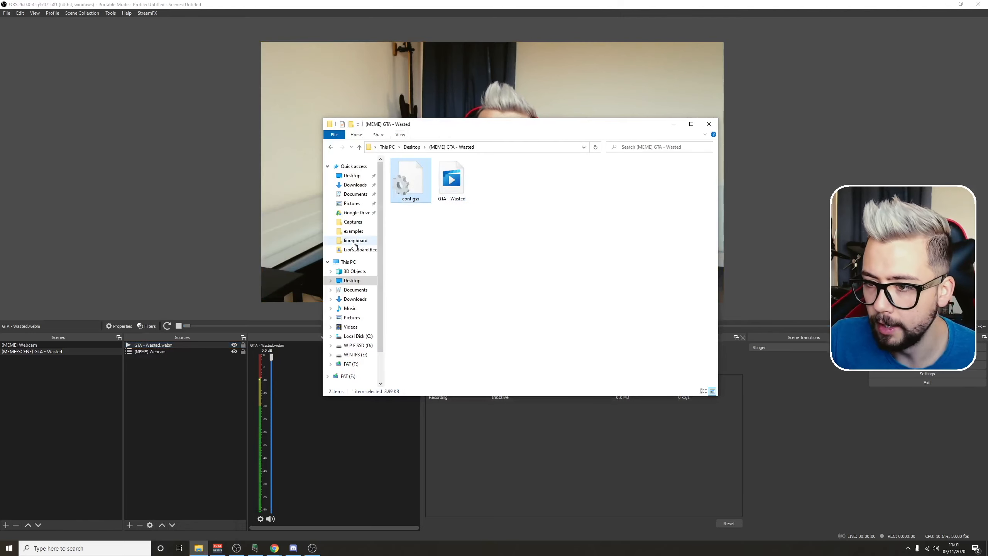
{"action": "left_click", "coordinate": [354, 241]}
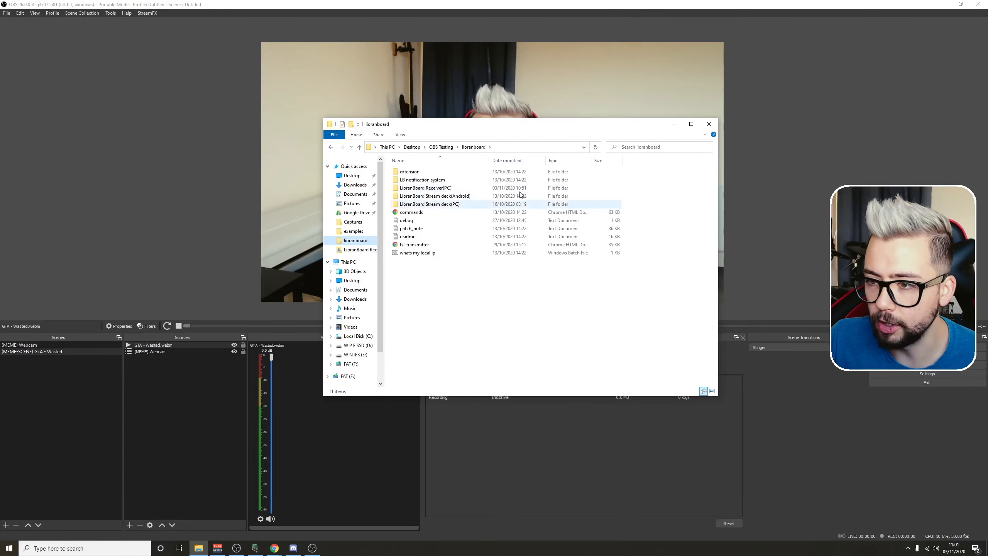
{"action": "double_click", "coordinate": [411, 190]}
{"action": "key", "text": "ctrl+v"}
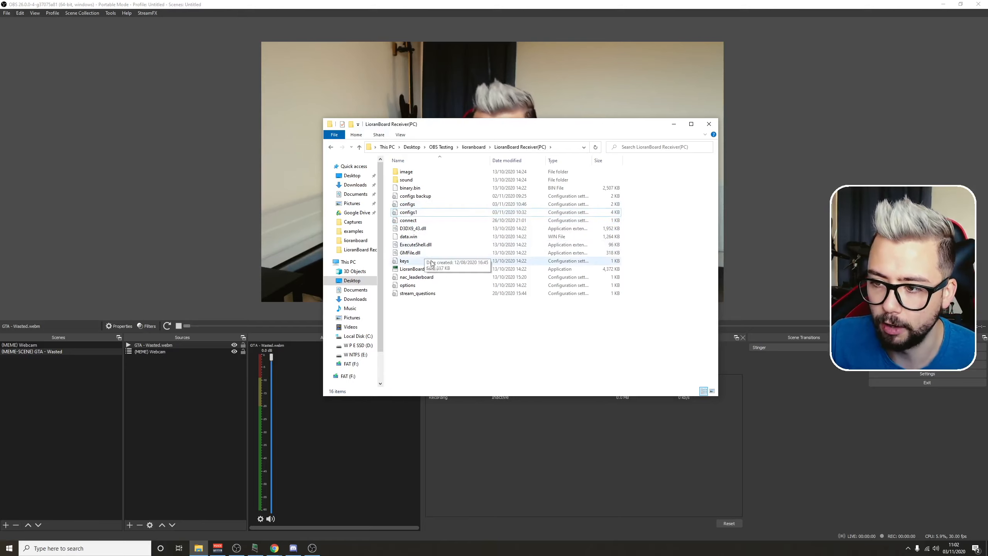
Step: Launch LioranBoard Receiver, clearing away its TLS hub browser page, and connect the receiver to OBS
{"action": "left_click", "coordinate": [423, 269]}
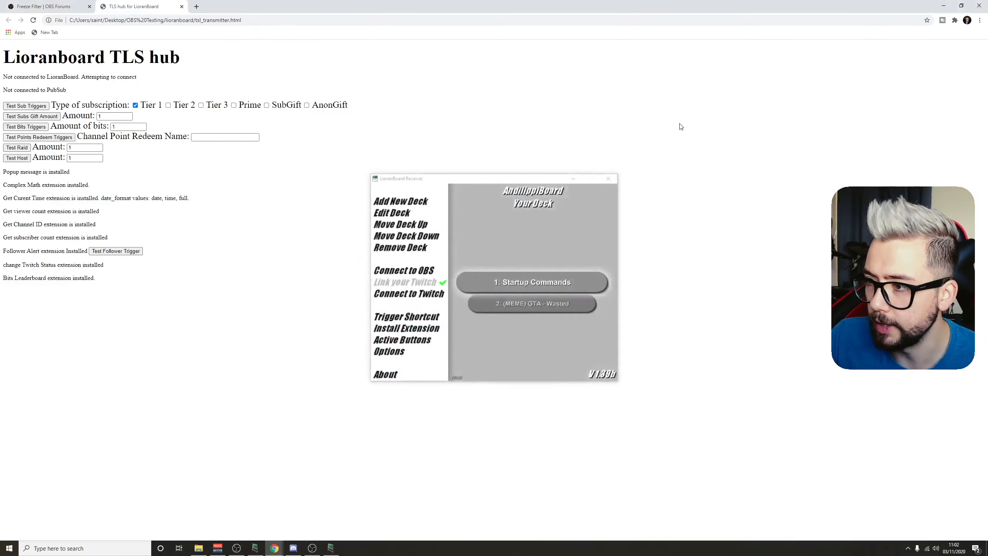
{"action": "left_click", "coordinate": [636, 55]}
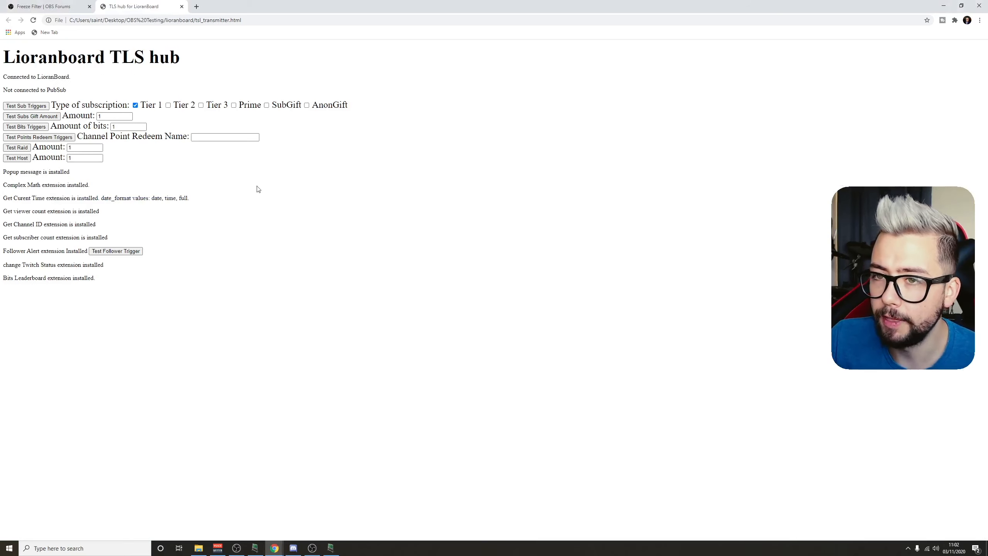
{"action": "left_click", "coordinate": [181, 6]}
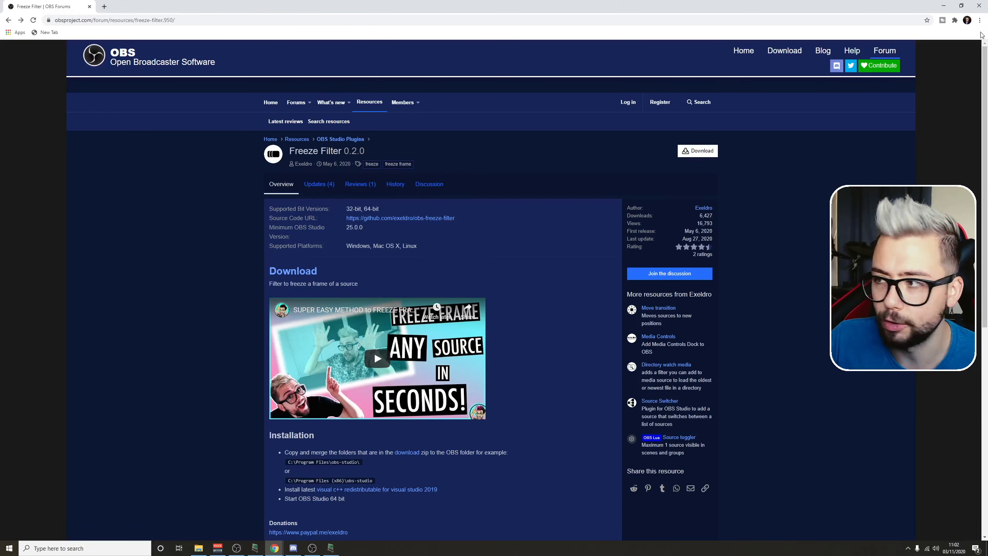
{"action": "left_click", "coordinate": [943, 6]}
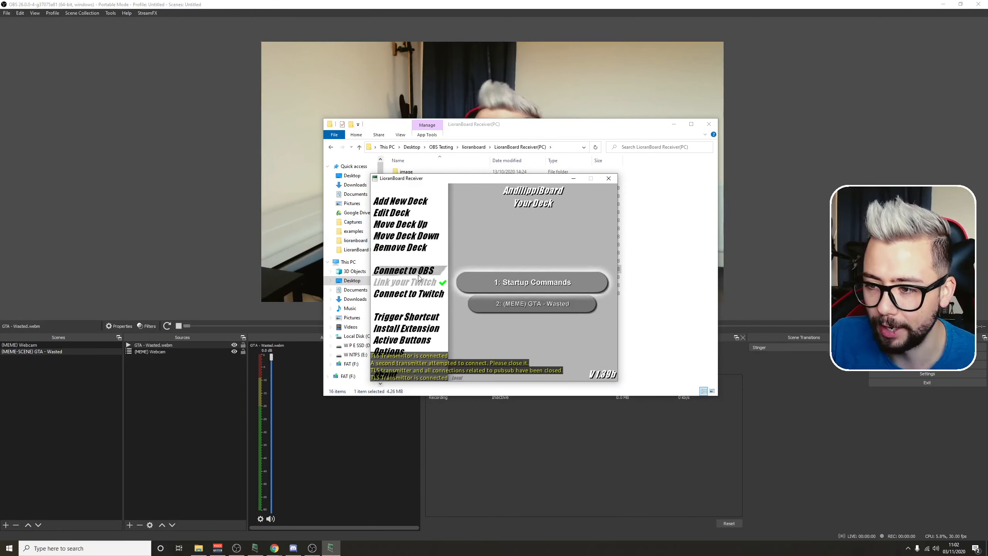
{"action": "left_click", "coordinate": [399, 277]}
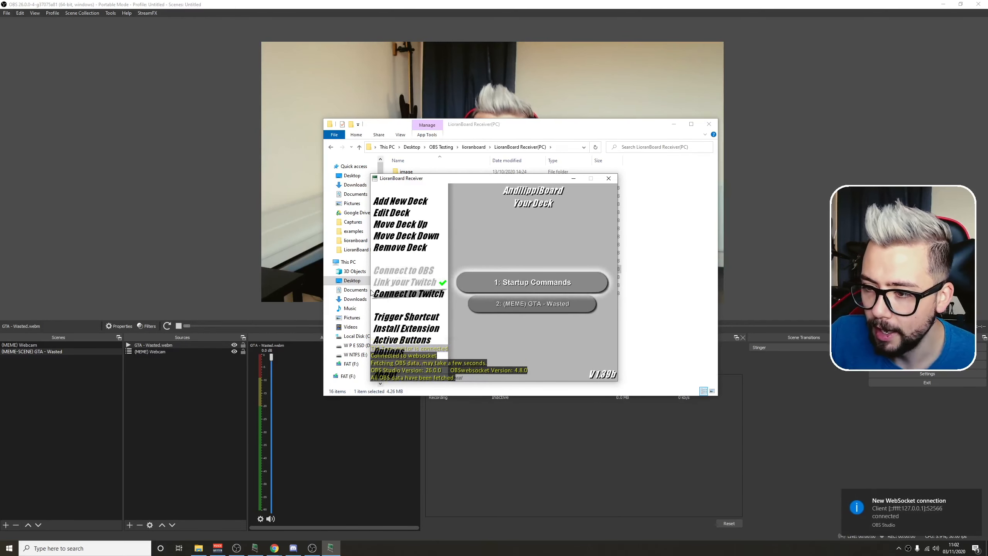
Step: Open the (MEME) GTA - Wasted deck and examine the full command list of its GTA - Wasted button
{"action": "left_click", "coordinate": [542, 311]}
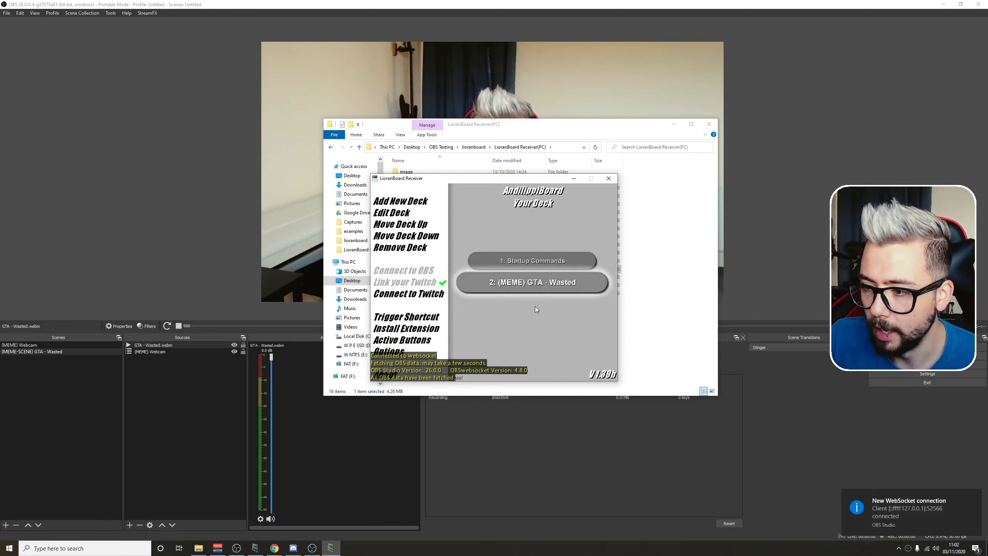
{"action": "left_click", "coordinate": [673, 125]}
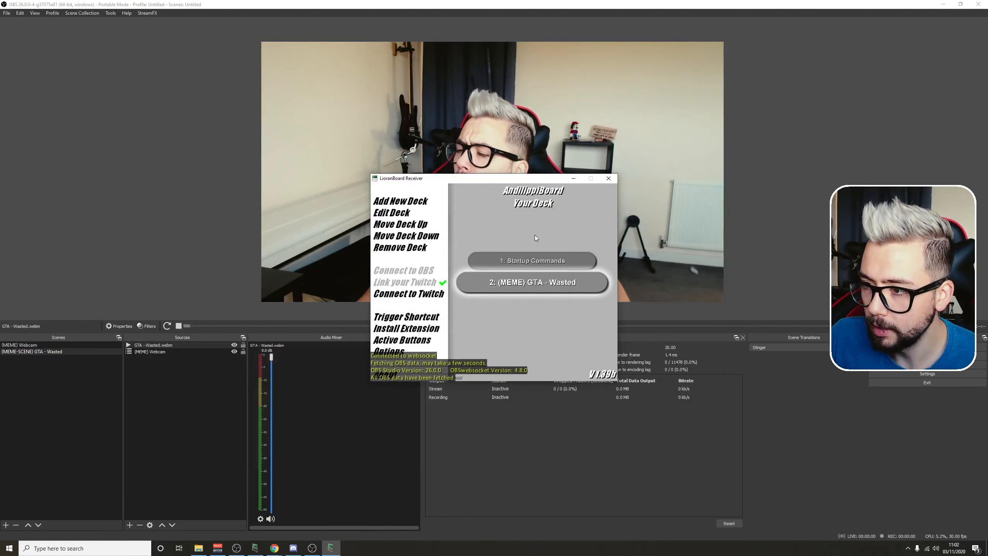
{"action": "left_click", "coordinate": [510, 284]}
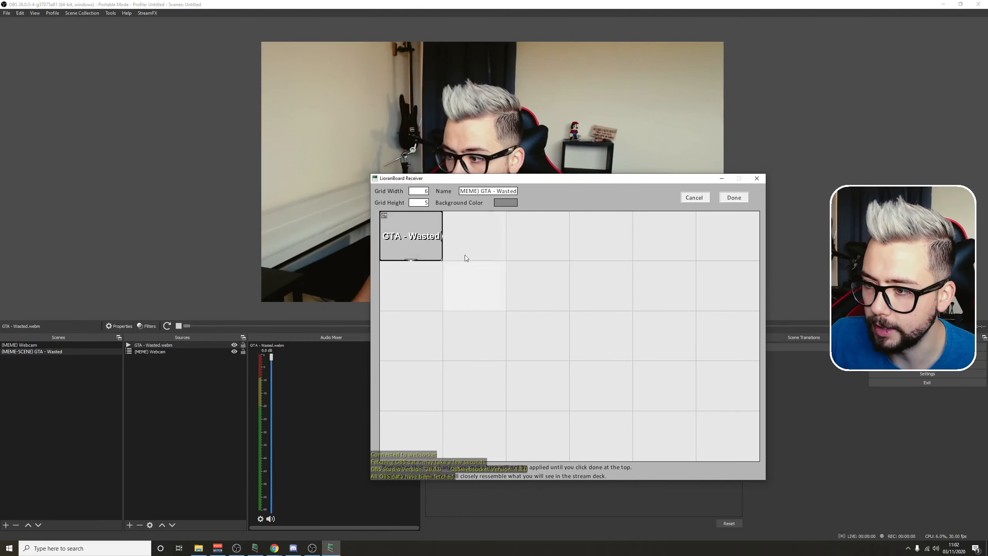
{"action": "right_click", "coordinate": [417, 229]}
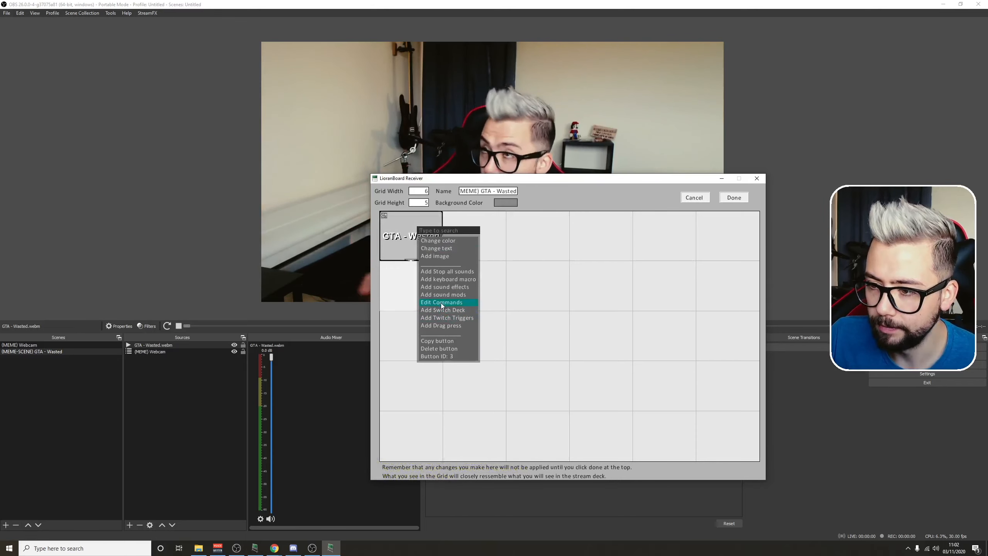
{"action": "left_click", "coordinate": [442, 303]}
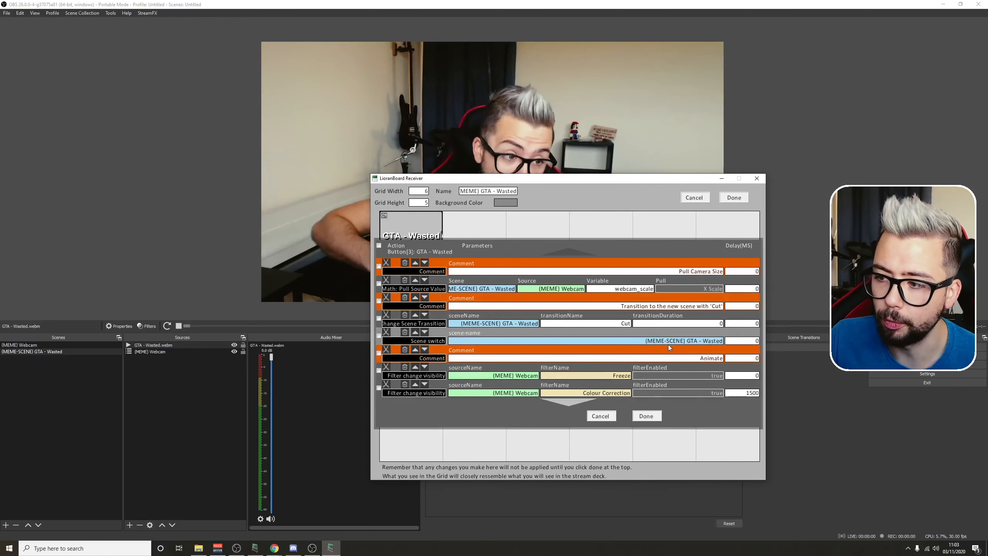
{"action": "scroll", "coordinate": [692, 354], "scroll_direction": "down", "scroll_amount": 1}
{"action": "scroll", "coordinate": [697, 370], "scroll_direction": "down", "scroll_amount": 2}
{"action": "scroll", "coordinate": [696, 368], "scroll_direction": "down", "scroll_amount": 5}
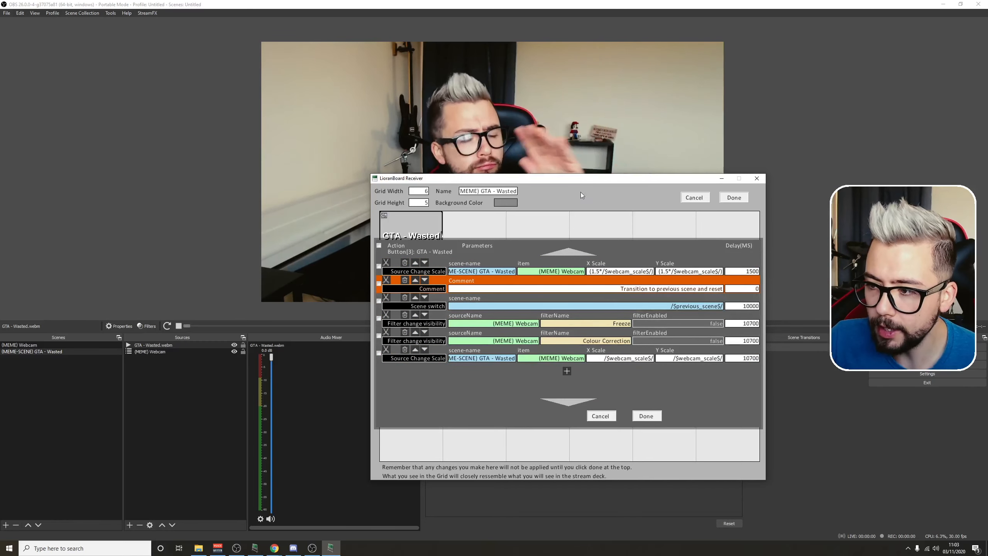
Step: Accept the GTA - Wasted button's commands and the deck, and place the receiver window clear of the OBS preview
{"action": "left_click_drag", "start_coordinate": [567, 180], "coordinate": [406, 161]}
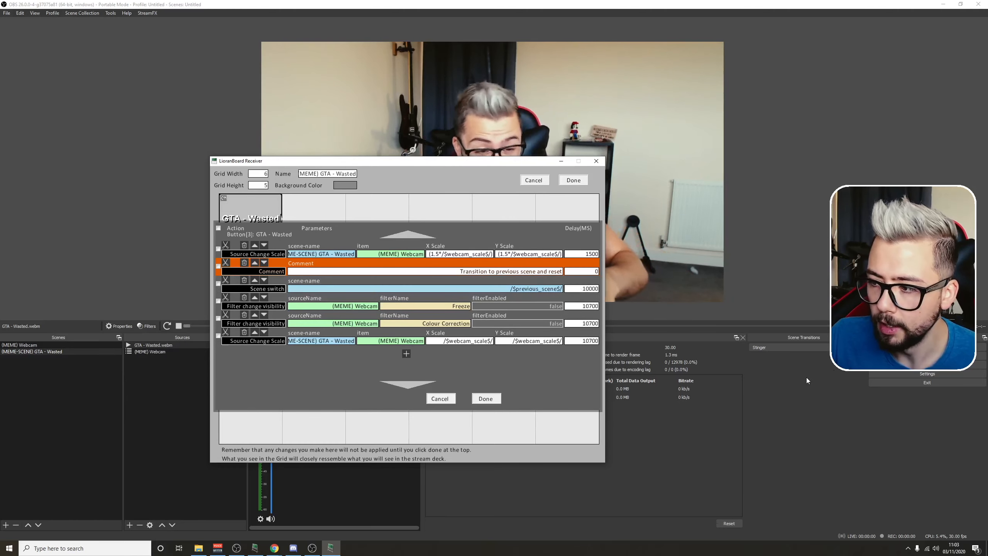
{"action": "left_click", "coordinate": [843, 399]}
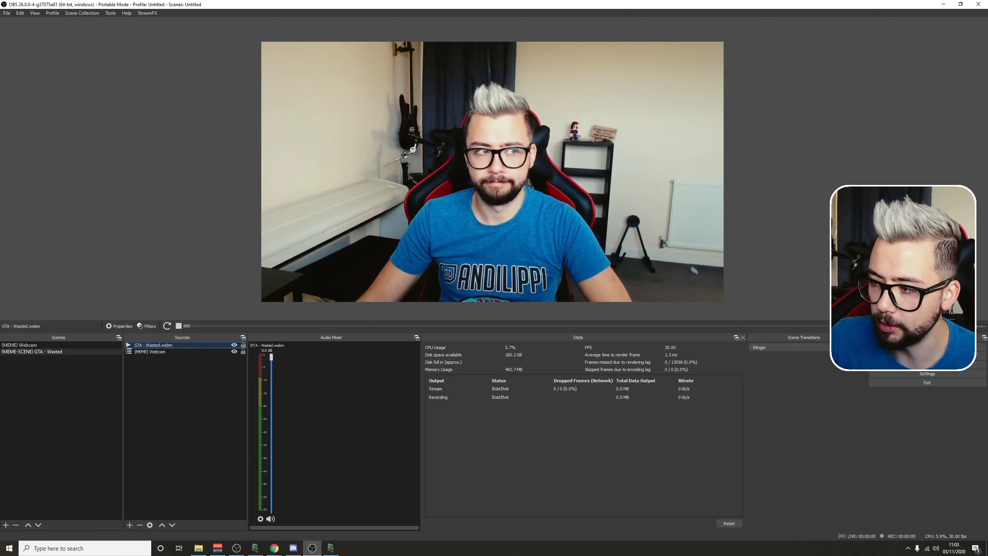
{"action": "left_click", "coordinate": [876, 372]}
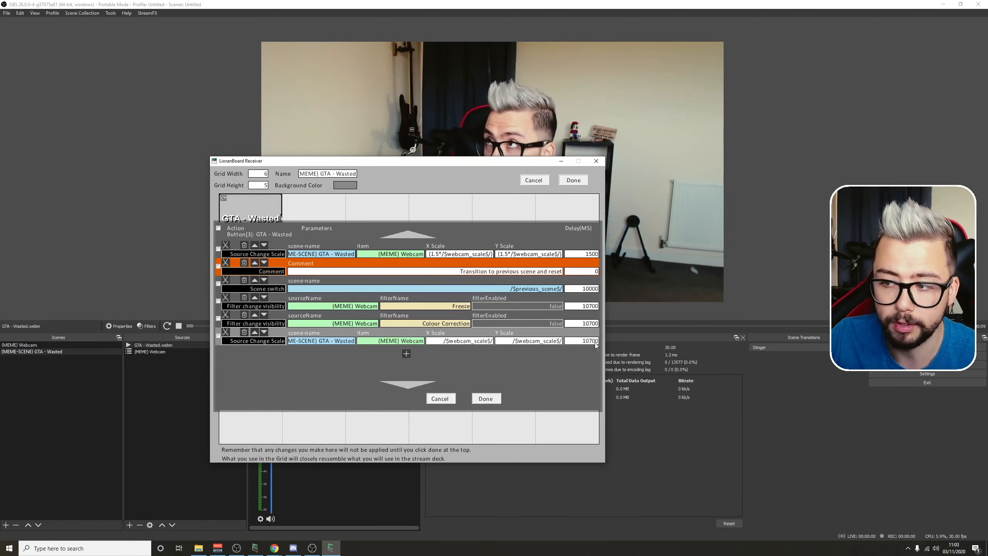
{"action": "left_click", "coordinate": [486, 399]}
{"action": "left_click", "coordinate": [573, 180]}
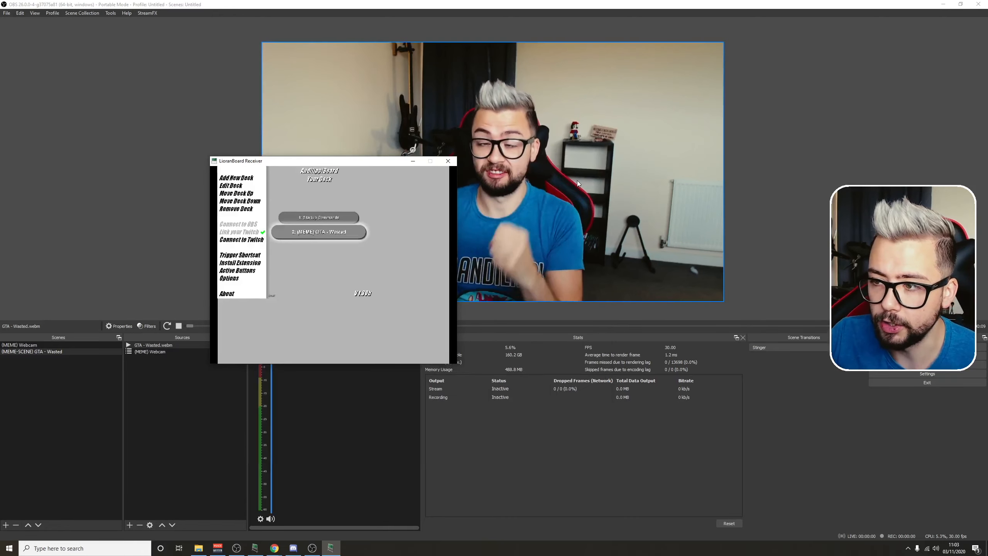
{"action": "left_click_drag", "start_coordinate": [334, 166], "coordinate": [618, 297]}
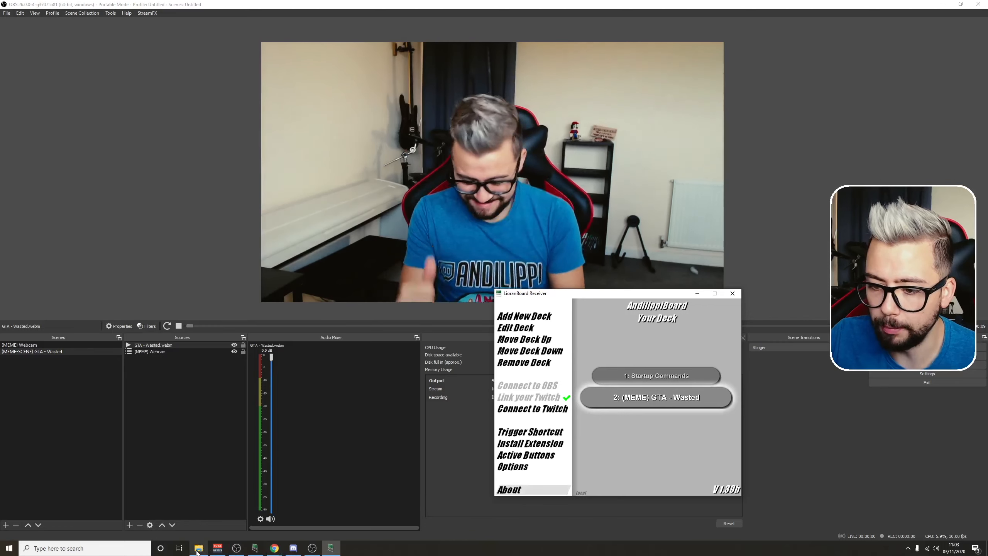
Step: Launch LioranBoard Stream Deck from the LioranBoard Stream deck(PC) folder and place its window mostly below the OBS preview
{"action": "mouse_move", "coordinate": [201, 547]}
{"action": "left_click", "coordinate": [199, 513]}
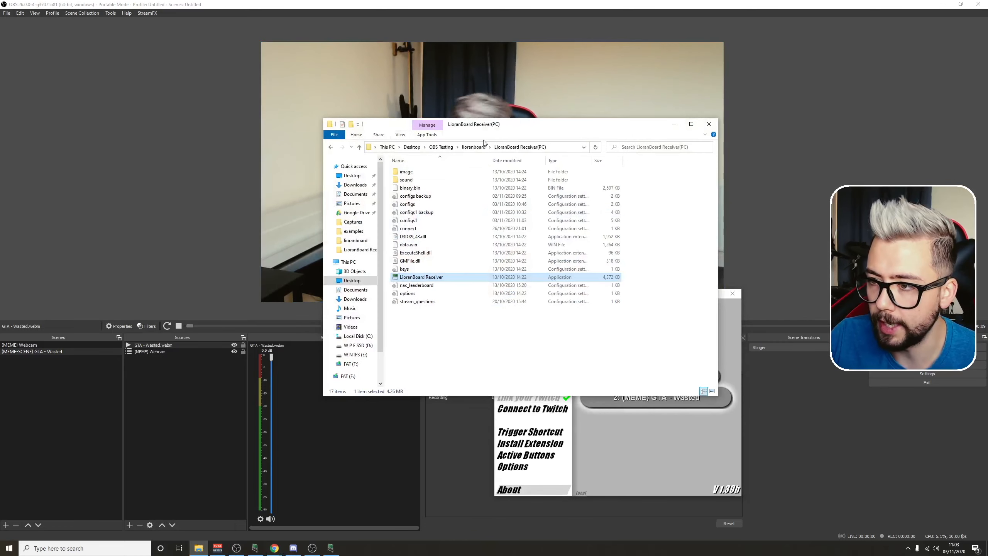
{"action": "left_click", "coordinate": [472, 147]}
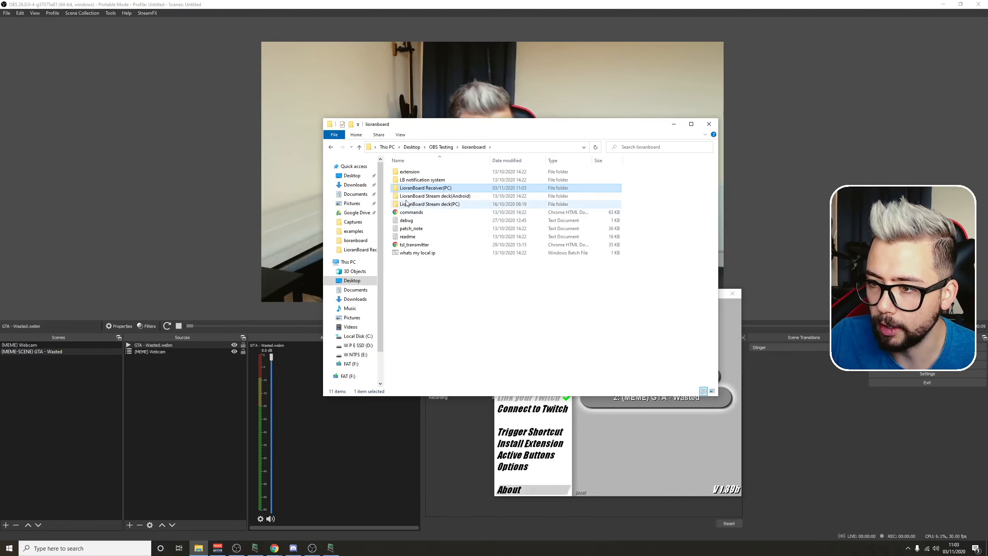
{"action": "double_click", "coordinate": [434, 203]}
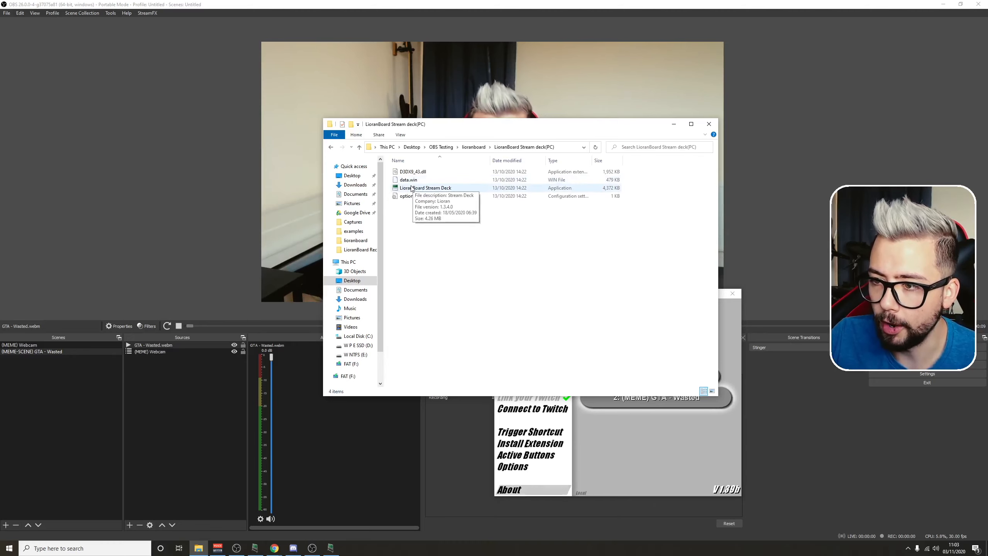
{"action": "double_click", "coordinate": [412, 189]}
{"action": "left_click_drag", "start_coordinate": [623, 145], "coordinate": [834, 275]}
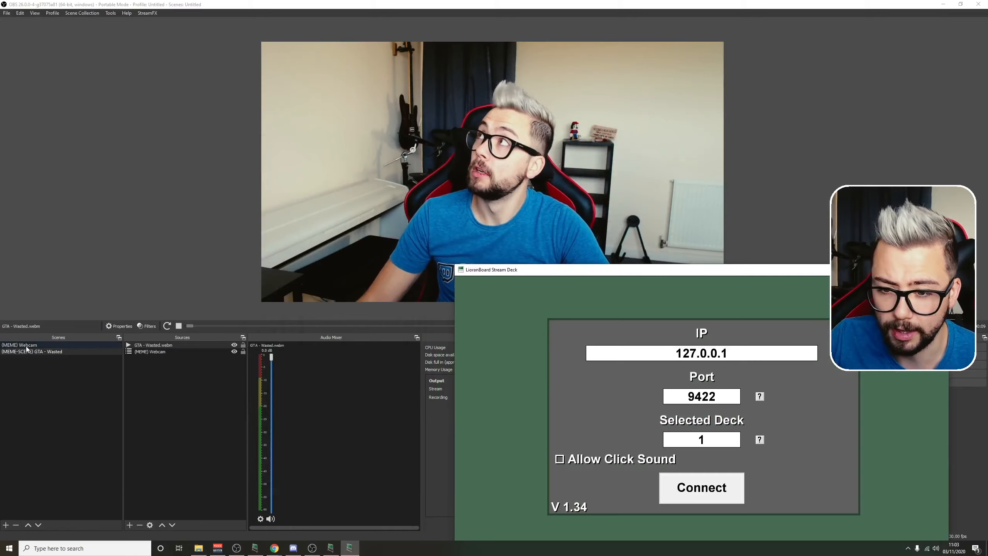
Step: Switch OBS to the (MEME) Webcam scene, then connect LioranBoard Stream Deck and trigger its GTA - Wasted button
{"action": "left_click", "coordinate": [26, 345]}
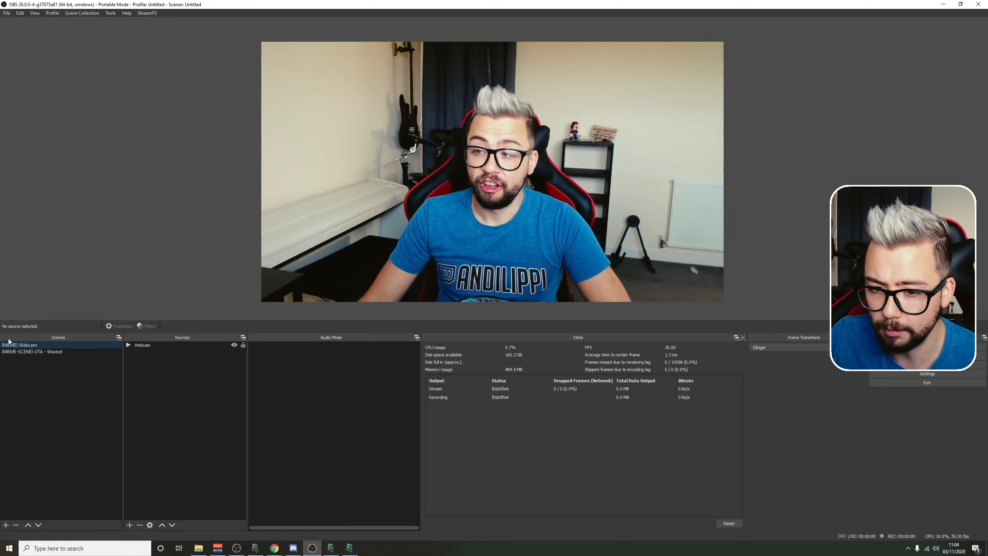
{"action": "left_click", "coordinate": [350, 549]}
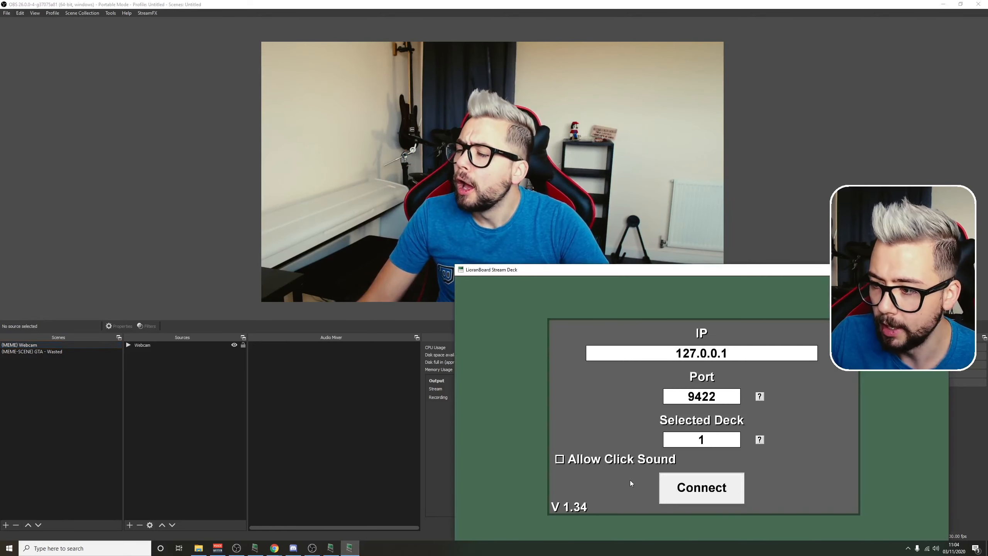
{"action": "left_click", "coordinate": [711, 501]}
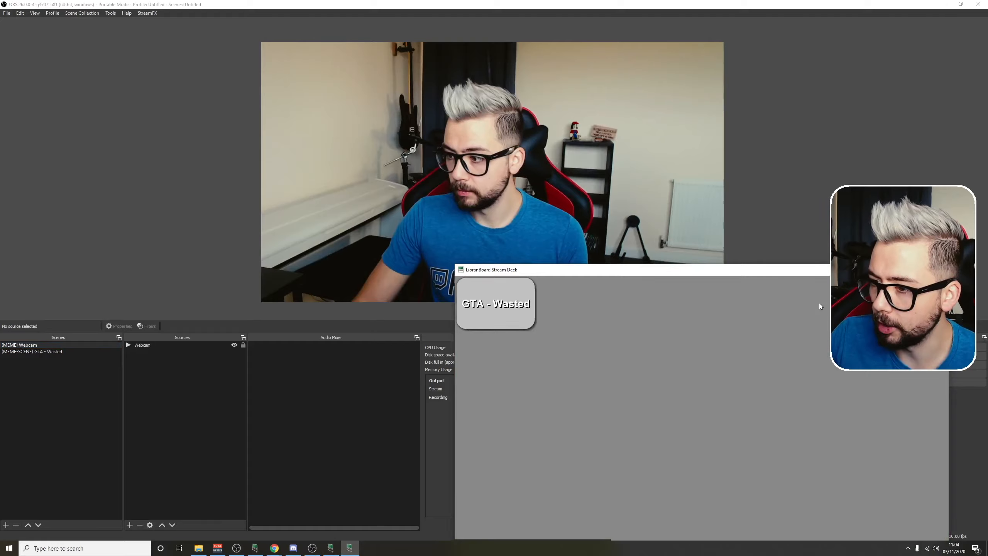
{"action": "left_click", "coordinate": [495, 307]}
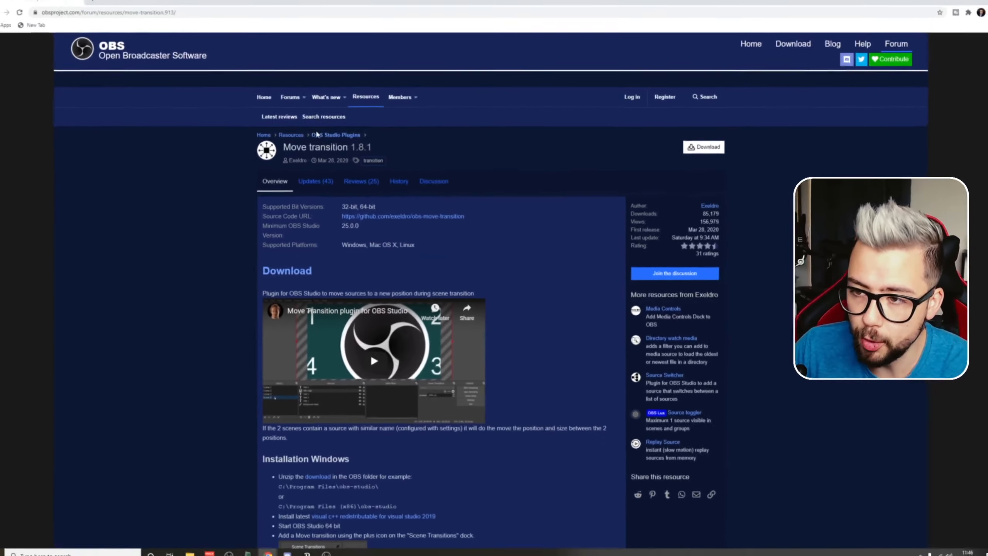
Step: Look over the Move transition plugin page on the OBS forums, including its Windows installation instructions
{"action": "scroll", "coordinate": [374, 351], "scroll_direction": "down", "scroll_amount": 3}
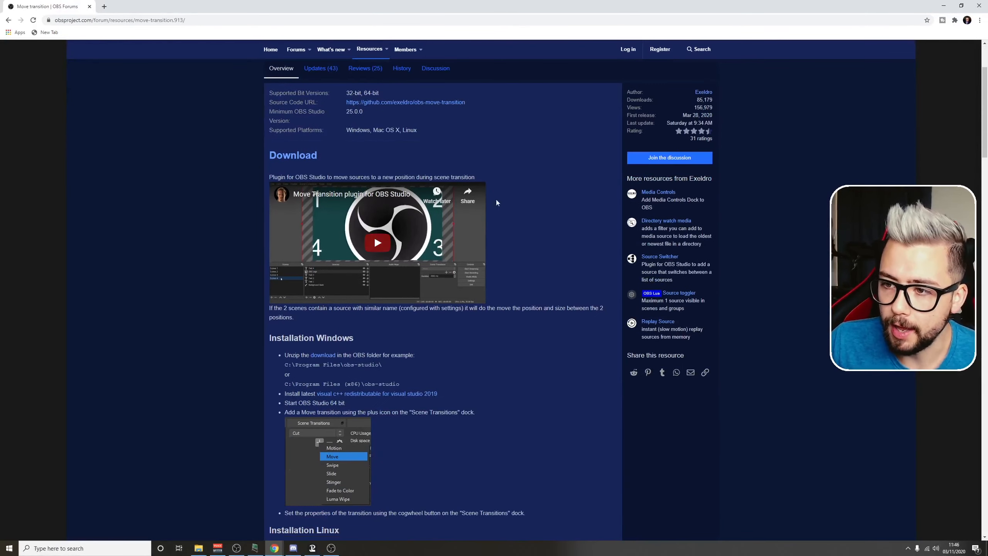
{"action": "scroll", "coordinate": [471, 212], "scroll_direction": "up", "scroll_amount": 3}
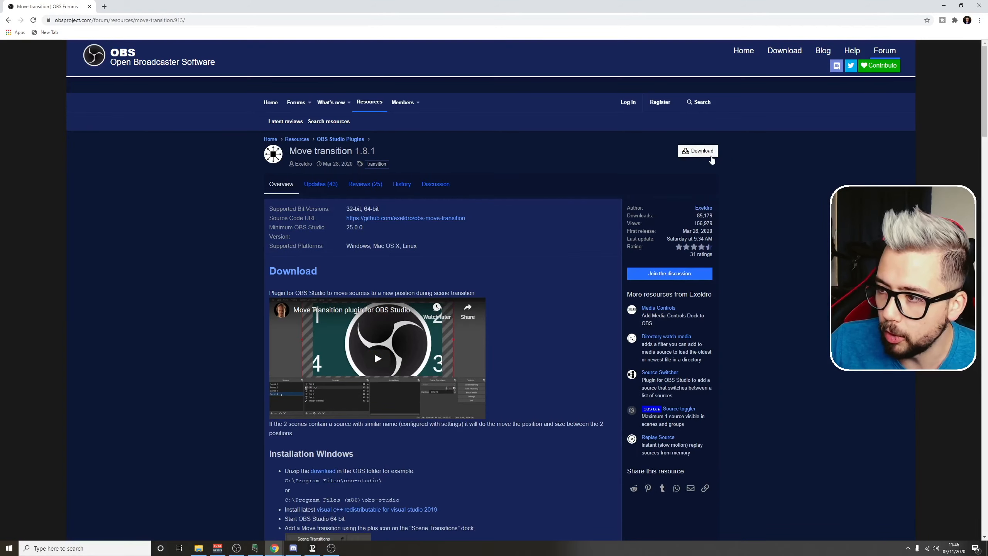
Step: Switch from the Move transition page to OBS and add a Freeze effect filter to the Webcam source
{"action": "scroll", "coordinate": [477, 374], "scroll_direction": "down", "scroll_amount": 20}
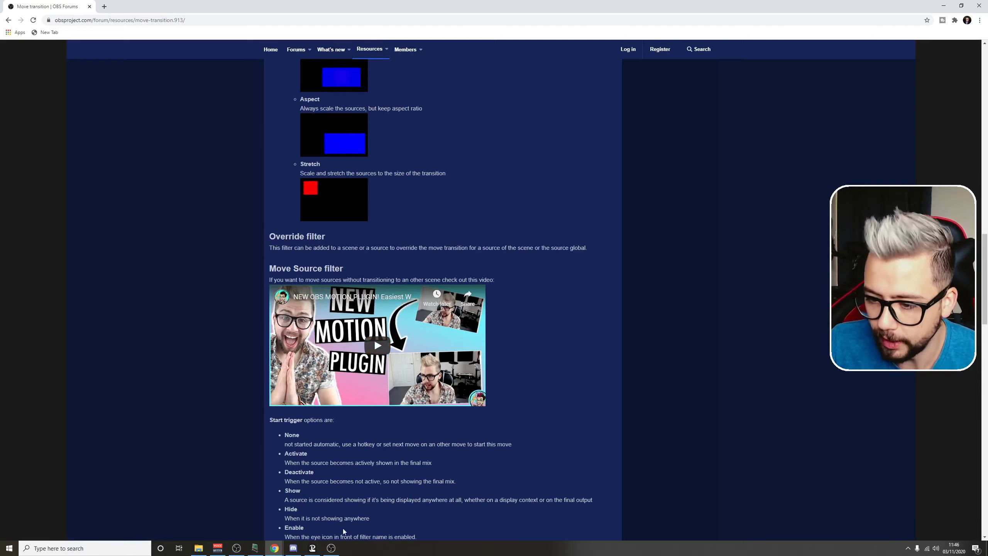
{"action": "left_click", "coordinate": [331, 548]}
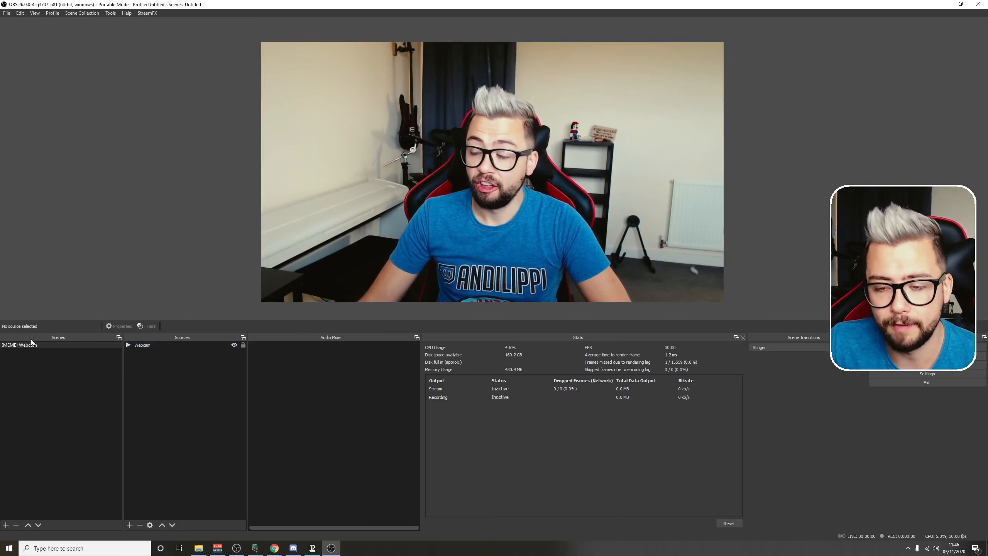
{"action": "right_click", "coordinate": [151, 346]}
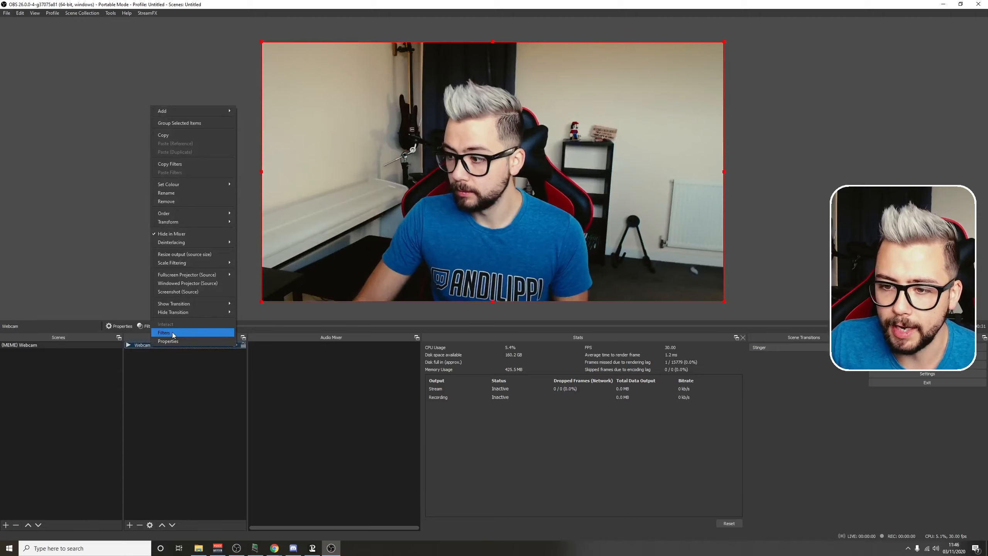
{"action": "left_click", "coordinate": [173, 333]}
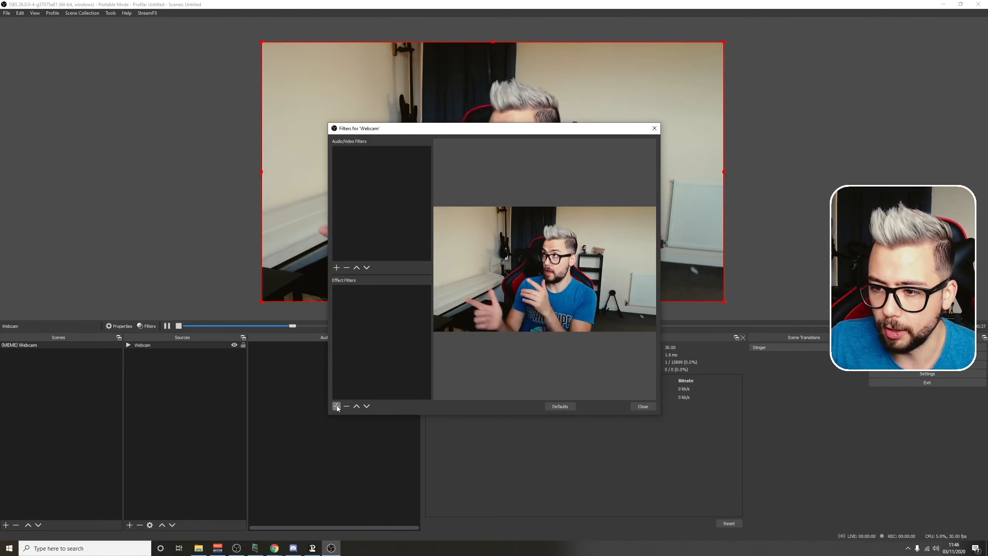
{"action": "left_click", "coordinate": [337, 406]}
{"action": "key", "text": "Escape"}
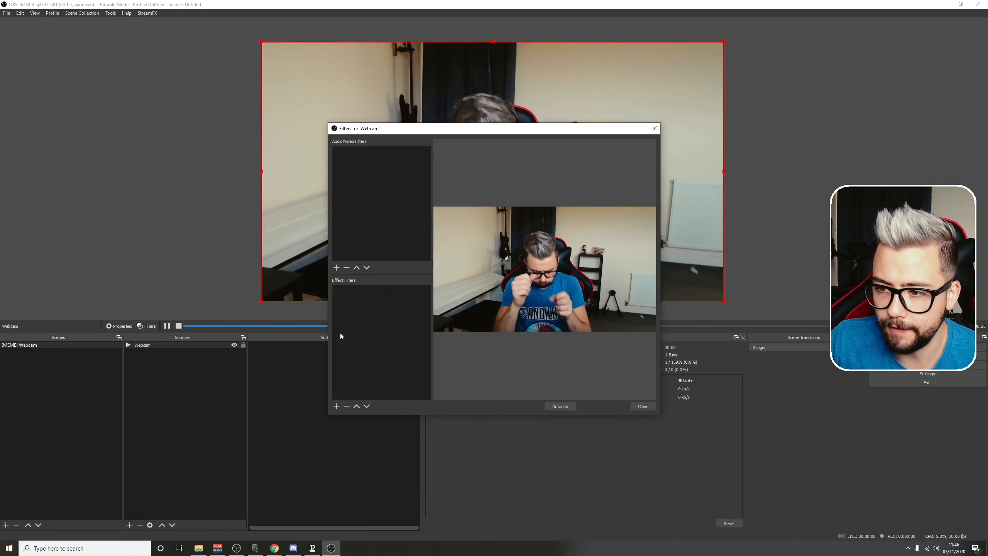
{"action": "left_click", "coordinate": [336, 406]}
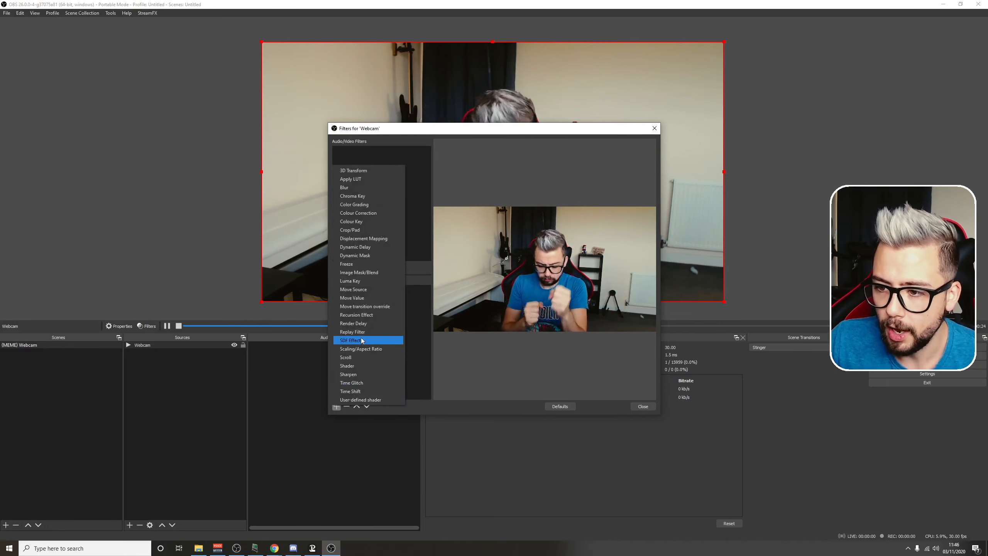
{"action": "left_click", "coordinate": [354, 265]}
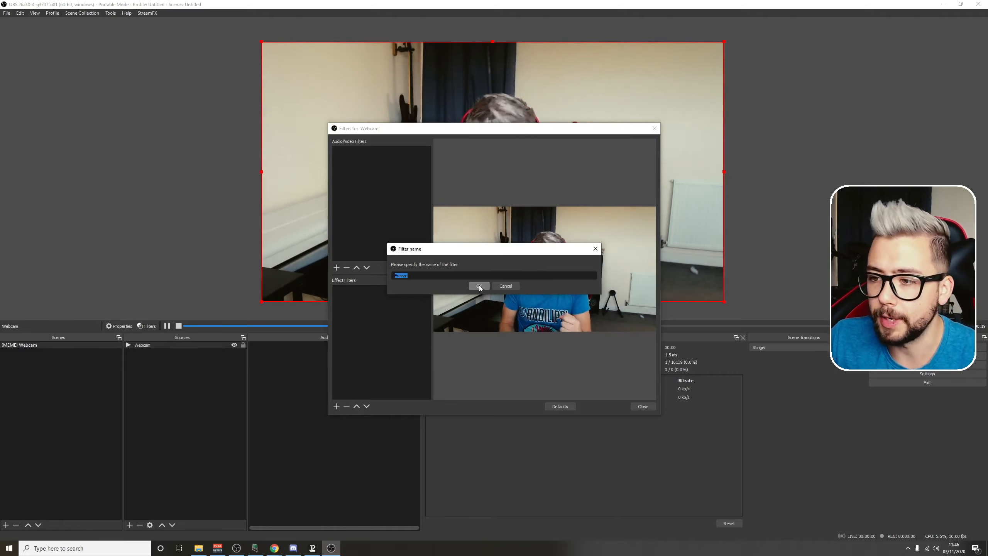
{"action": "left_click", "coordinate": [479, 286]}
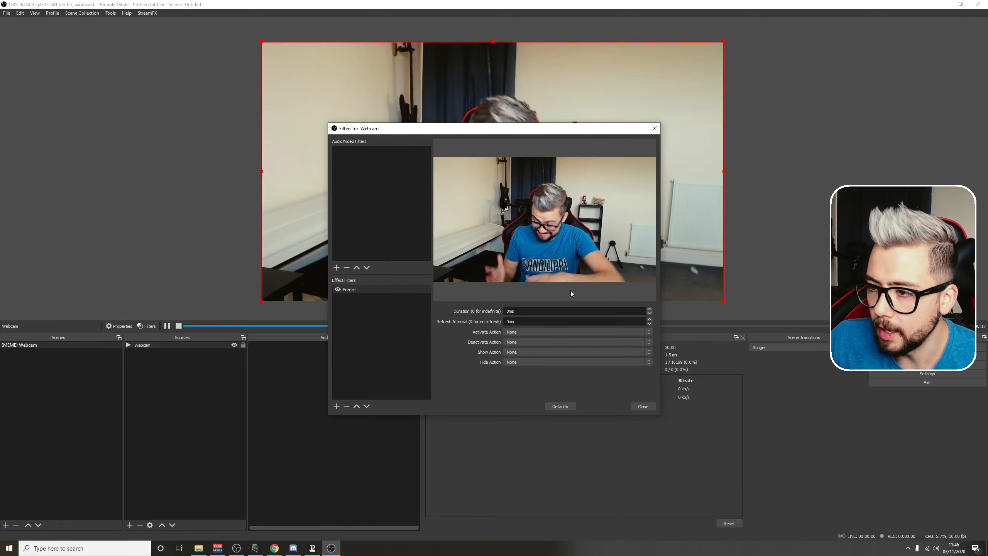
Step: Turn off the Webcam source's Freeze filter and close its filters window
{"action": "left_click_drag", "start_coordinate": [425, 128], "coordinate": [578, 209]}
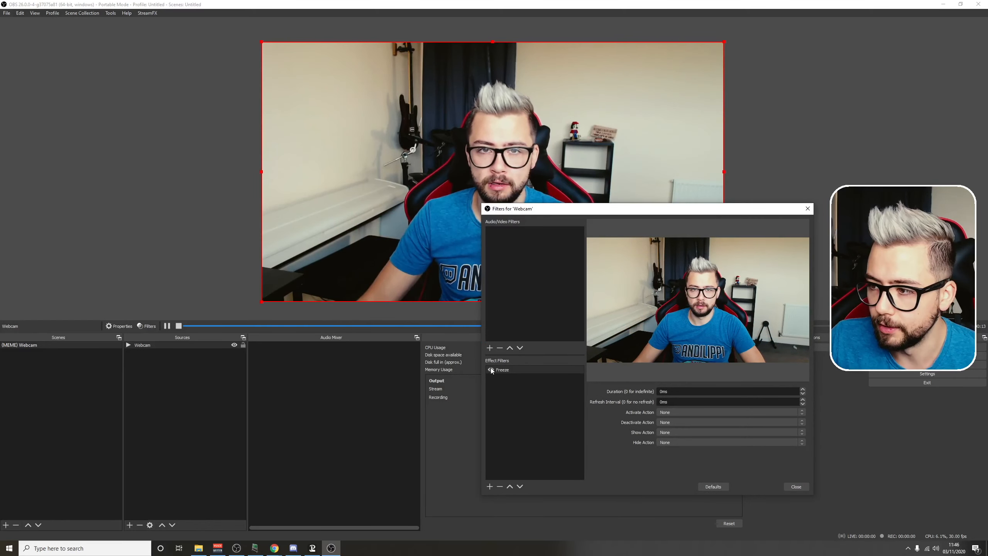
{"action": "left_click_drag", "start_coordinate": [845, 211], "coordinate": [676, 184]}
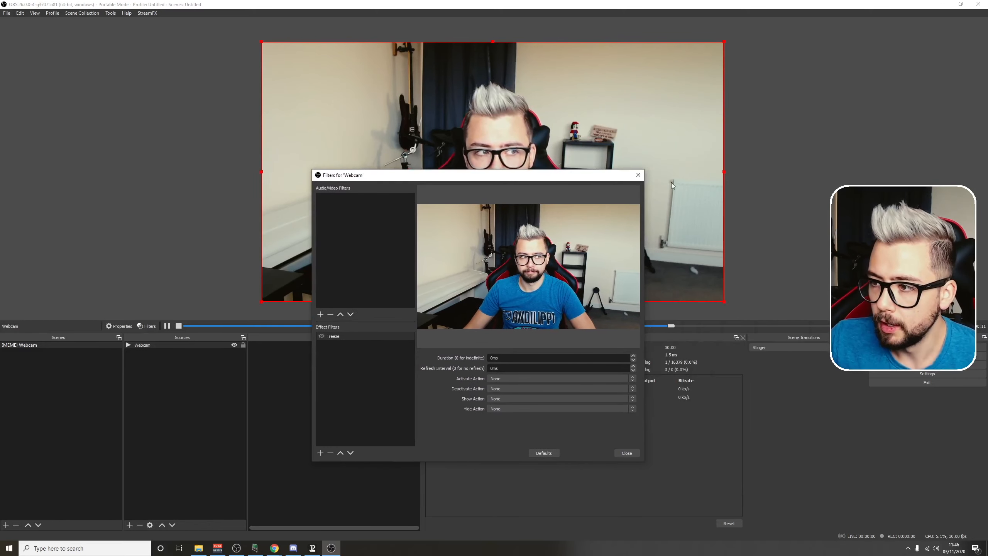
{"action": "left_click", "coordinate": [638, 175]}
Step: Create a scene named "(MEME-SCENE) GTA - Wasted" and add the existing (MEME) Webcam scene to it as a source
{"action": "left_click", "coordinate": [5, 525]}
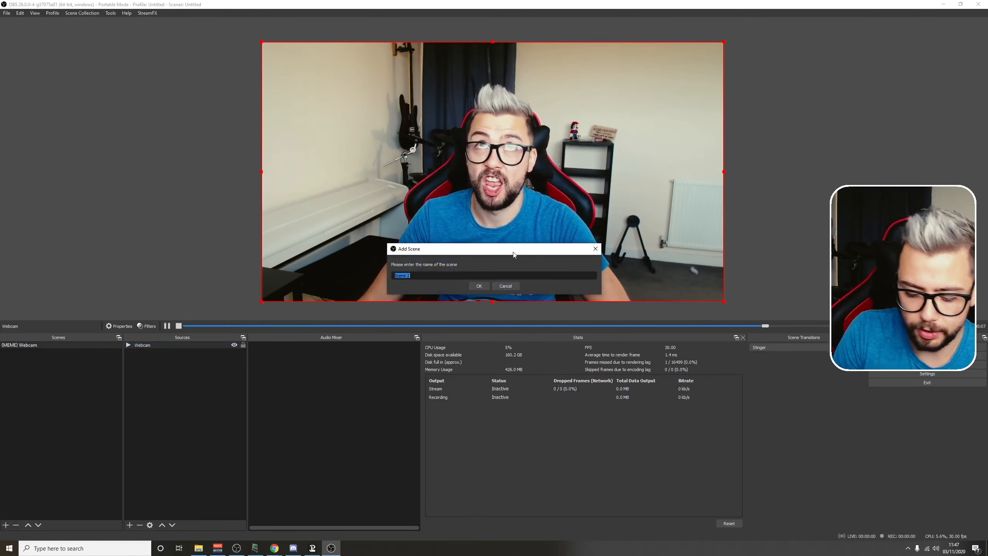
{"action": "type", "text": "("}
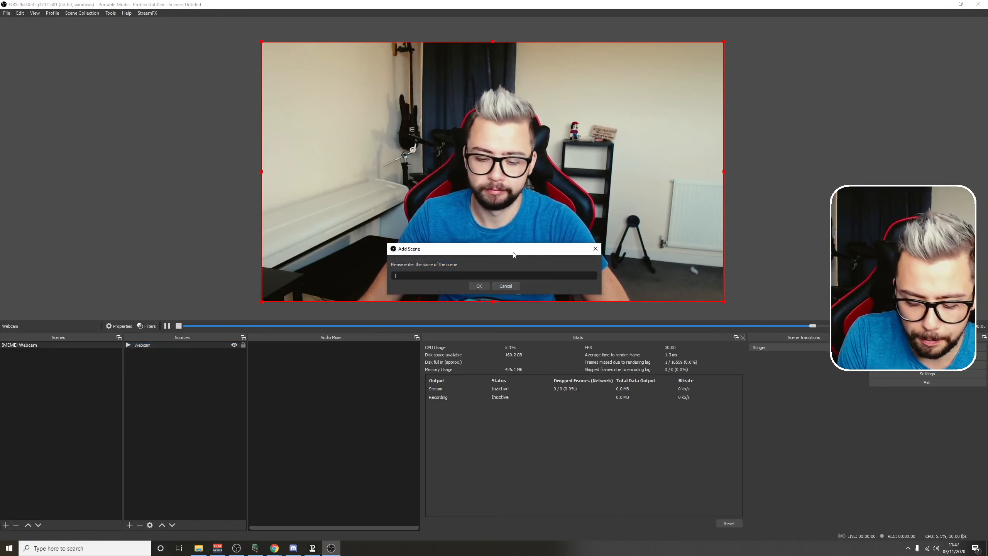
{"action": "type", "text": "MEME-"}
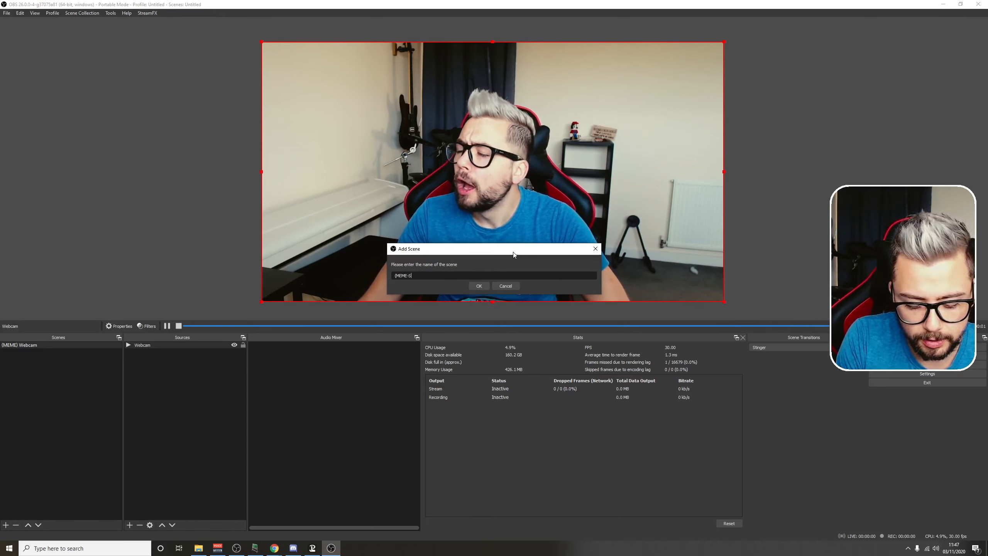
{"action": "type", "text": "SCENE)"}
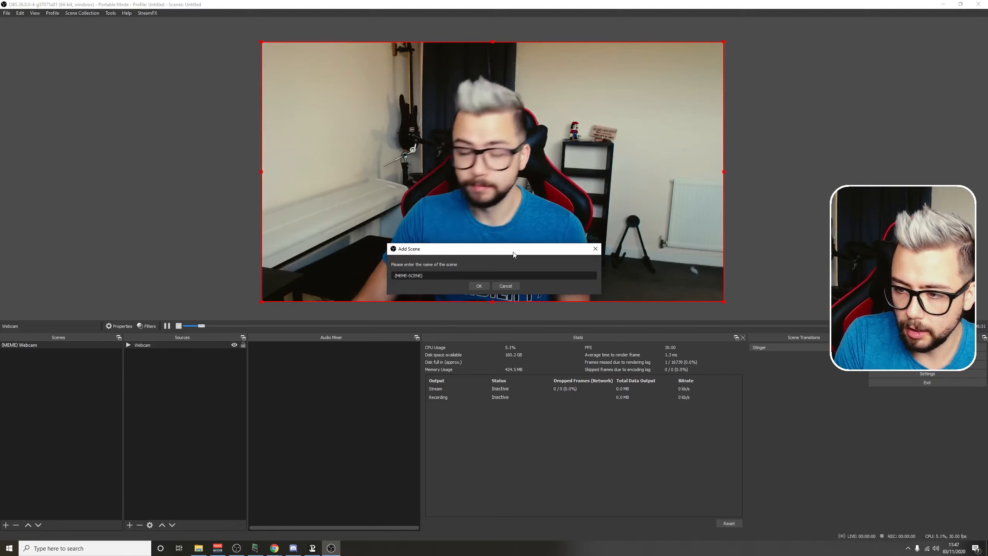
{"action": "type", "text": " GTA"}
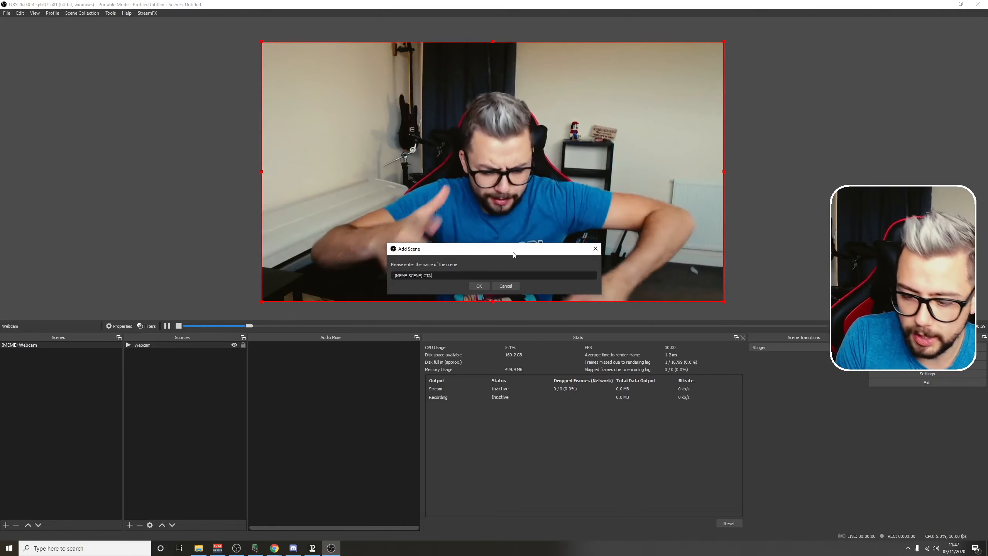
{"action": "type", "text": " - Wasted"}
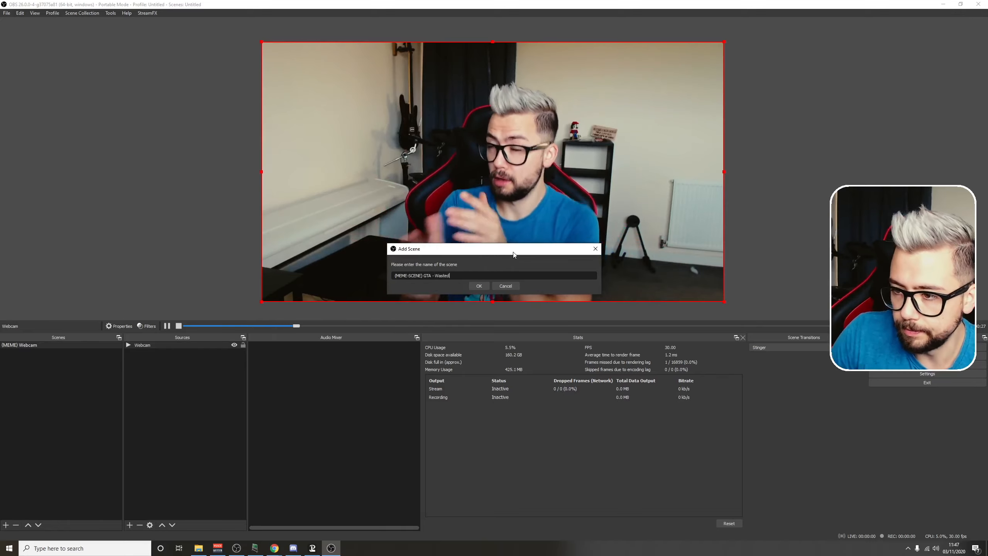
{"action": "left_click", "coordinate": [480, 286]}
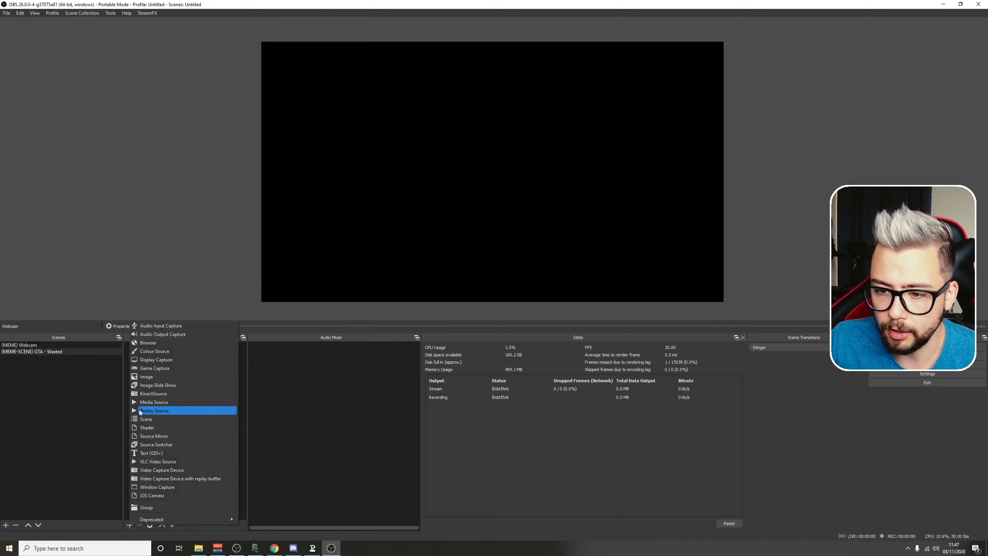
{"action": "left_click", "coordinate": [143, 419]}
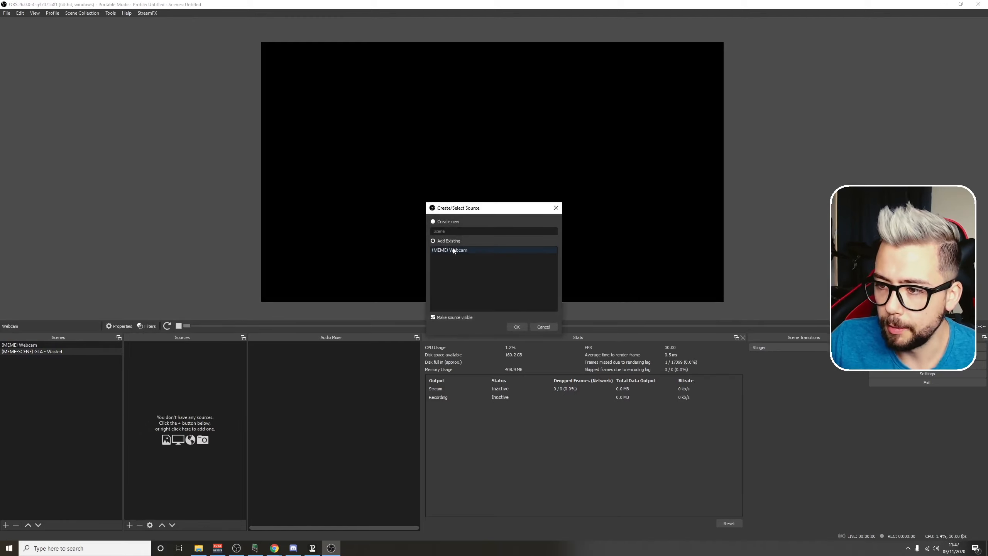
{"action": "left_click", "coordinate": [518, 326]}
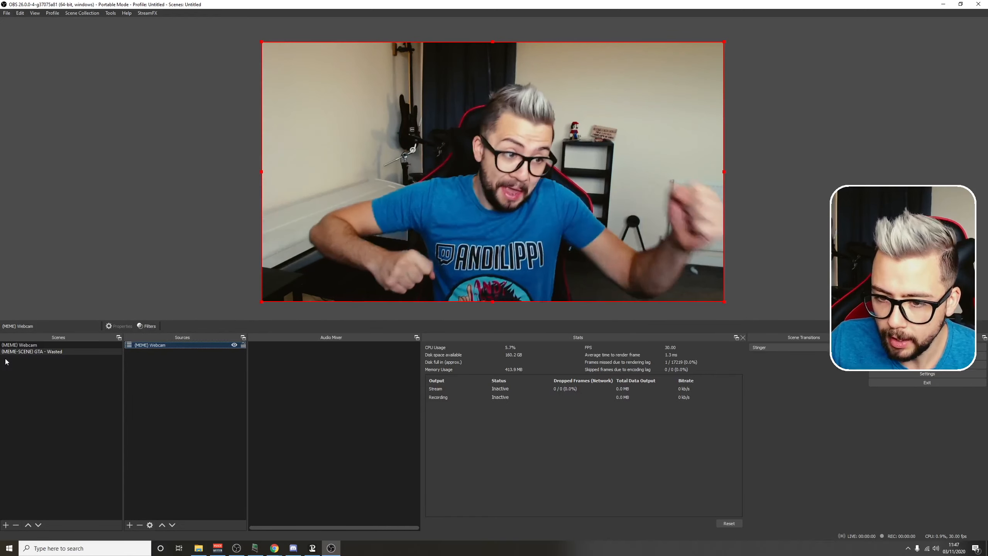
Step: Add a Colour Correction filter to the (MEME) Webcam scene with saturation at -1.00, and leave the filter turned off
{"action": "left_click", "coordinate": [31, 344]}
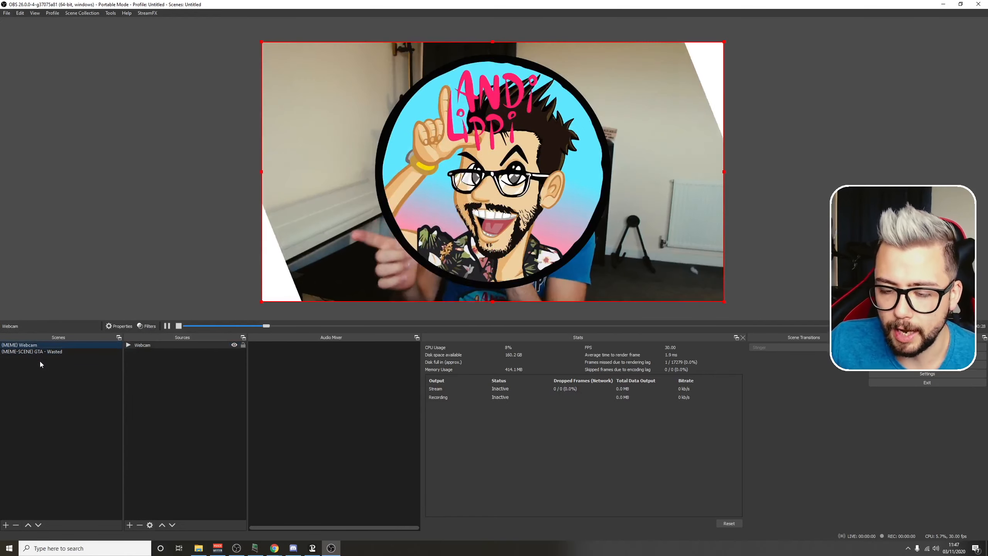
{"action": "right_click", "coordinate": [25, 346]}
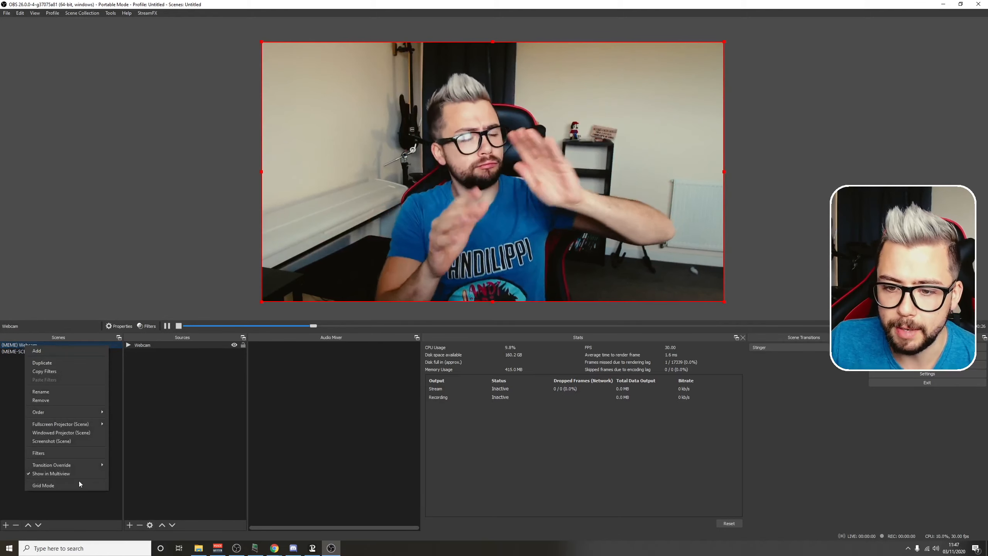
{"action": "left_click", "coordinate": [47, 453]}
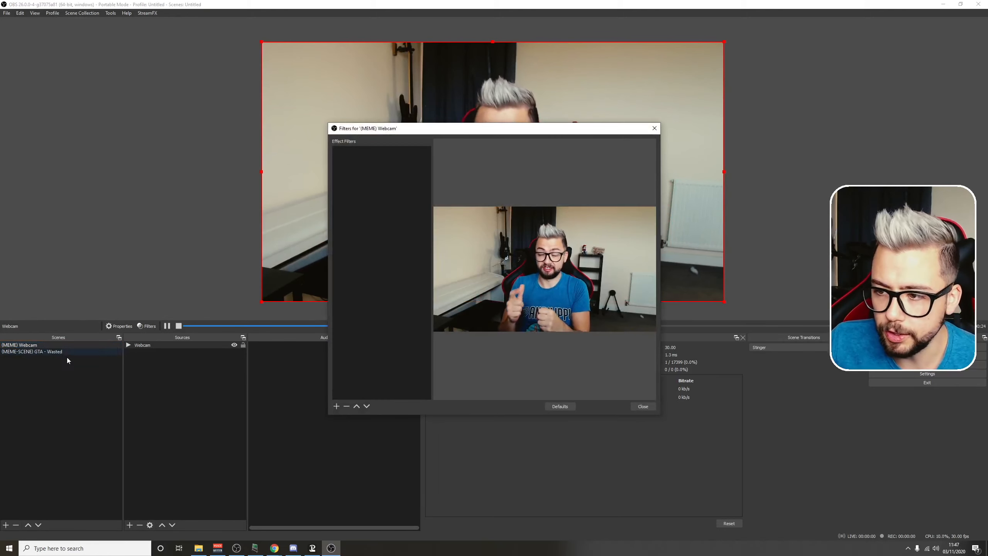
{"action": "left_click", "coordinate": [336, 406]}
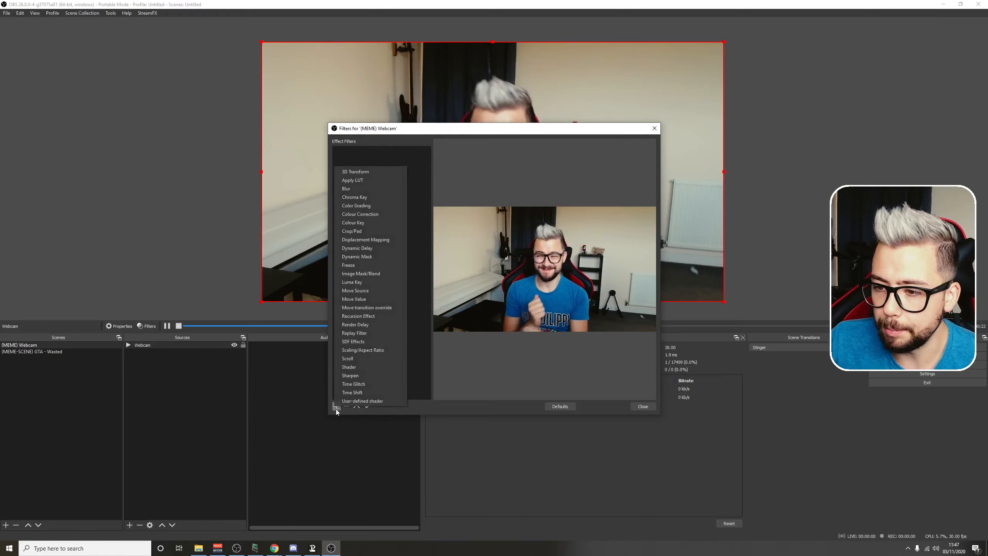
{"action": "left_click", "coordinate": [360, 214]}
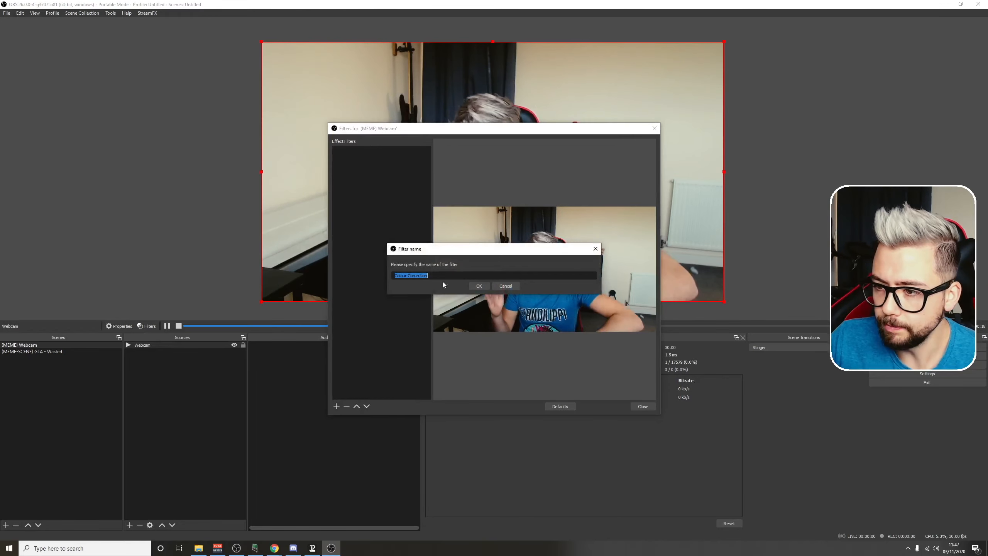
{"action": "left_click", "coordinate": [481, 288]}
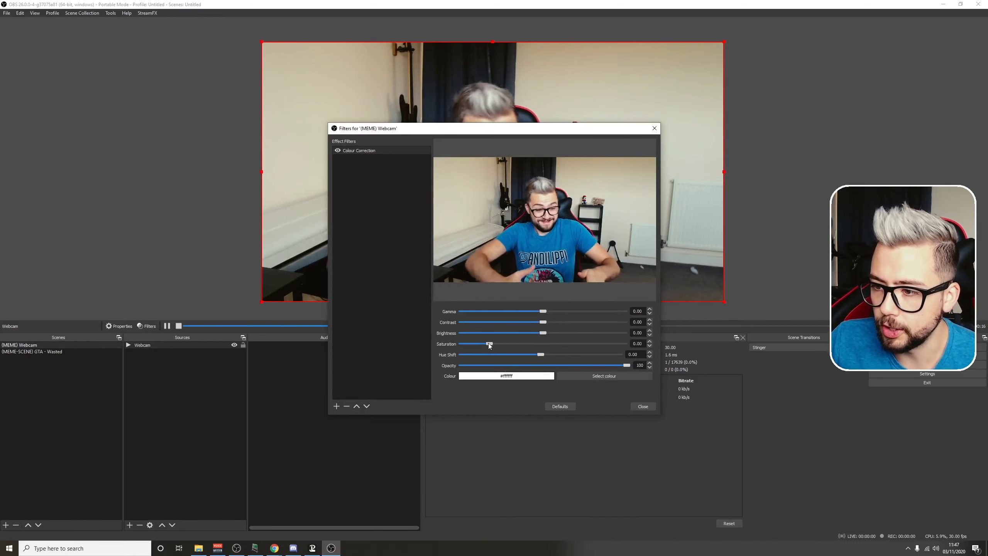
{"action": "left_click_drag", "start_coordinate": [488, 343], "coordinate": [434, 343]}
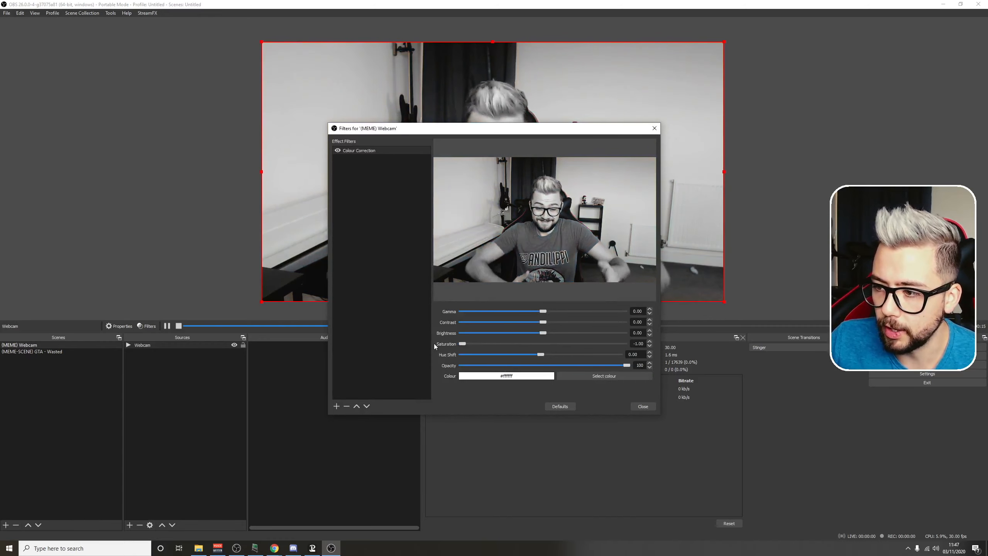
{"action": "left_click", "coordinate": [338, 151]}
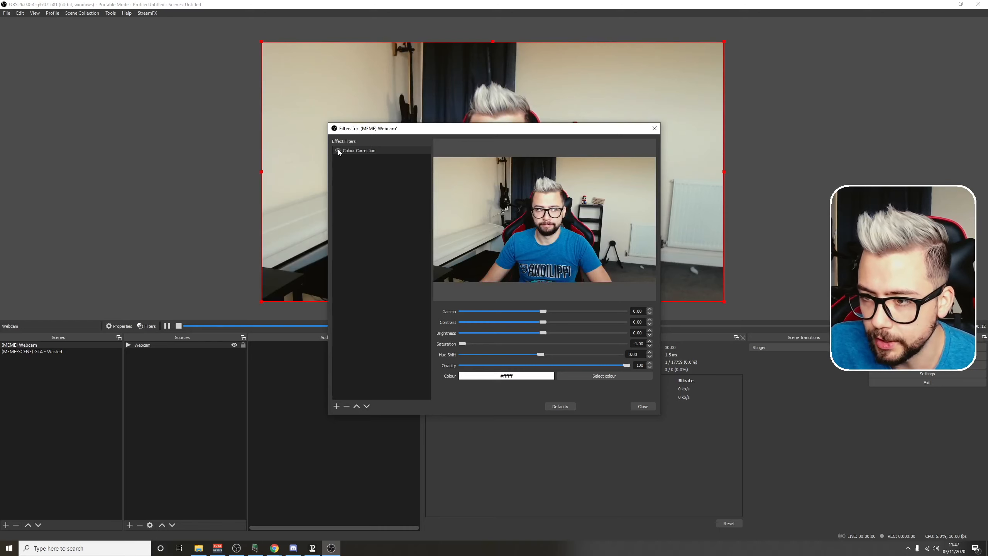
Step: Add a Move Source filter to the (MEME) Webcam scene with Webcam as its source
{"action": "left_click", "coordinate": [336, 406]}
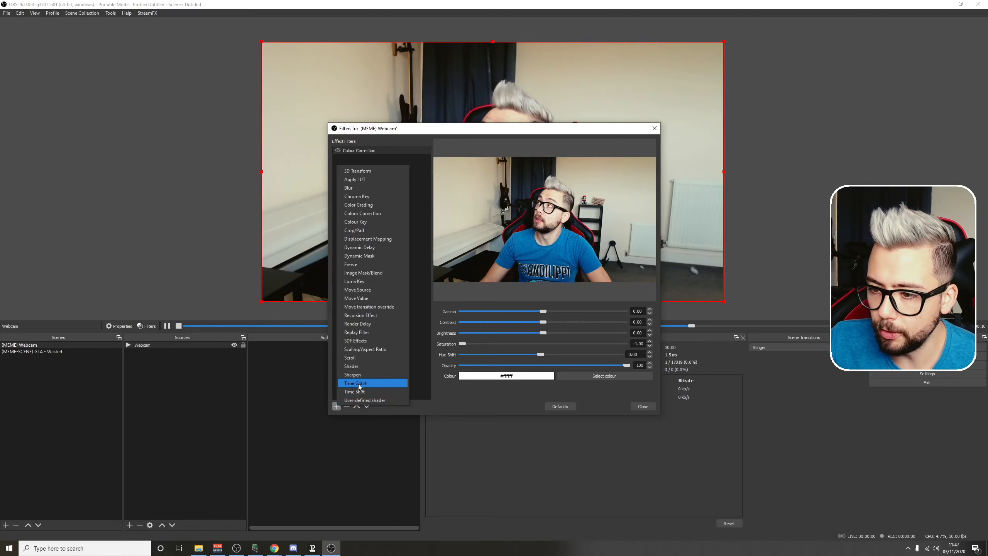
{"action": "left_click", "coordinate": [366, 290]}
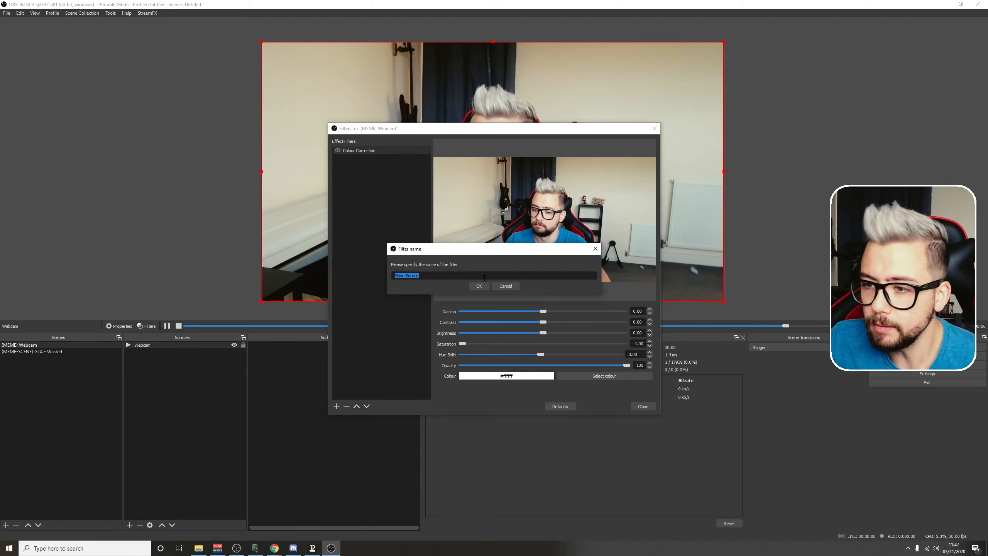
{"action": "left_click", "coordinate": [479, 286]}
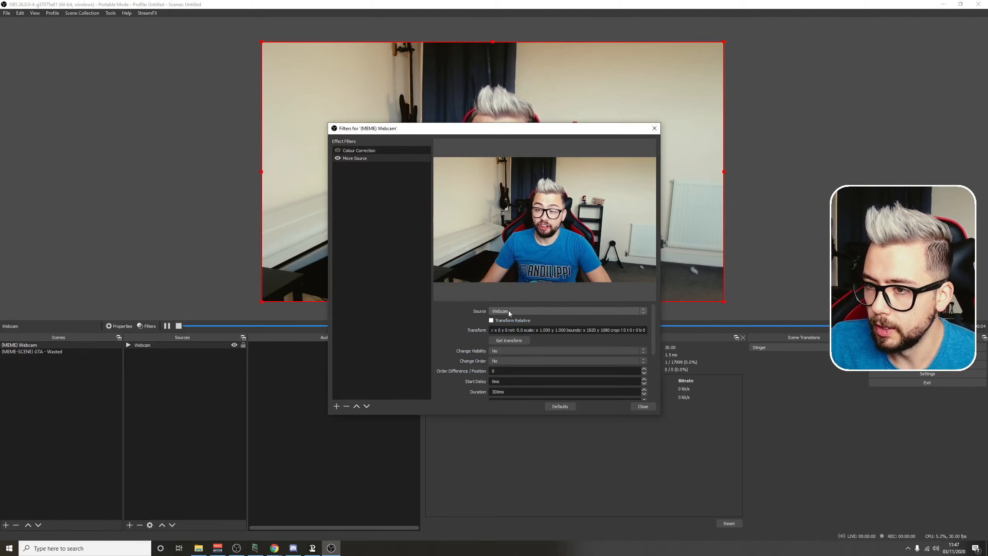
Step: Enlarge the Webcam source to about 3000 × 1690, centred on the canvas, and capture that transform in the Move Source filter
{"action": "mouse_move", "coordinate": [262, 300]}
{"action": "left_mouse_down"}
{"action": "mouse_move", "coordinate": [10, 489]}
{"action": "mouse_move", "coordinate": [59, 413]}
{"action": "mouse_move", "coordinate": [148, 360]}
{"action": "mouse_move", "coordinate": [20, 325]}
{"action": "mouse_move", "coordinate": [3, 344]}
{"action": "left_mouse_up"}
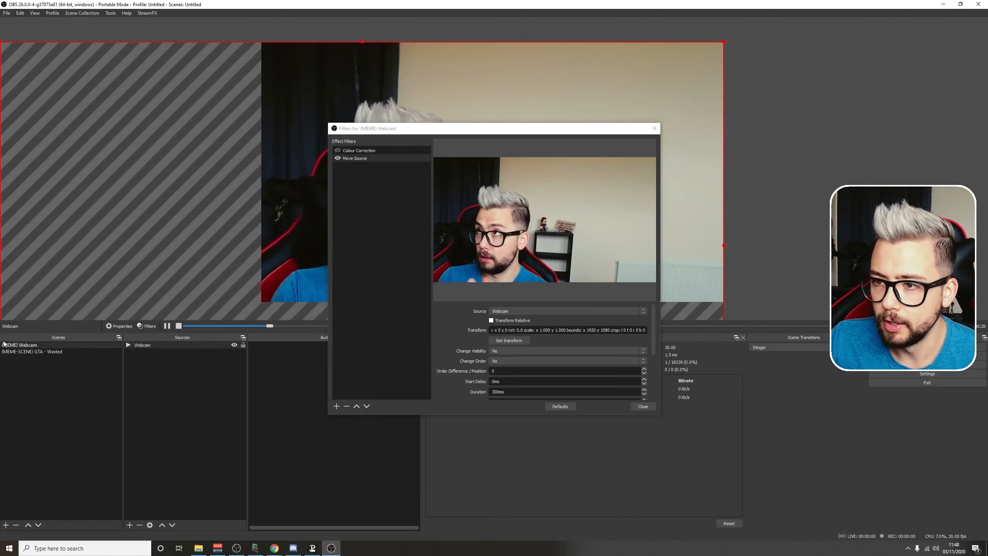
{"action": "right_click", "coordinate": [291, 171]}
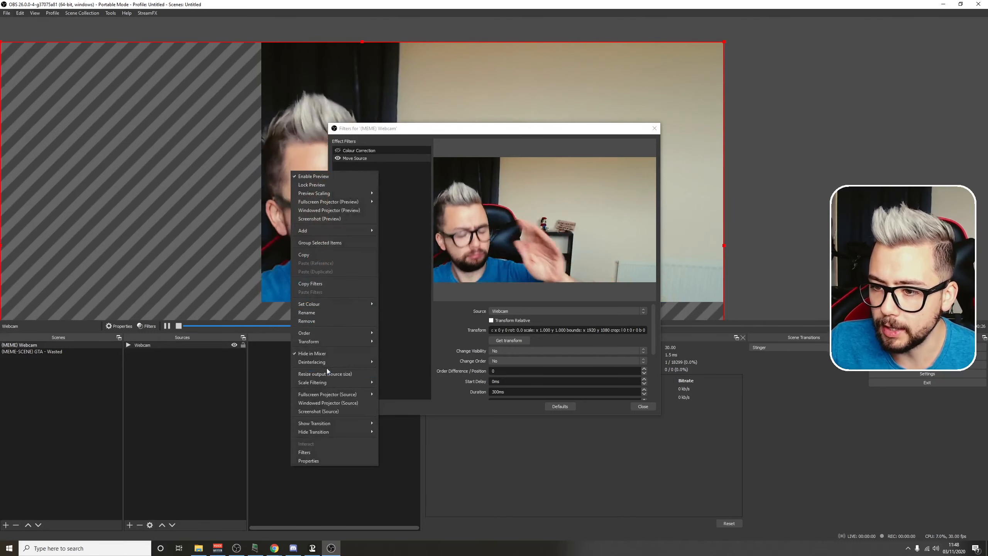
{"action": "mouse_move", "coordinate": [343, 341]}
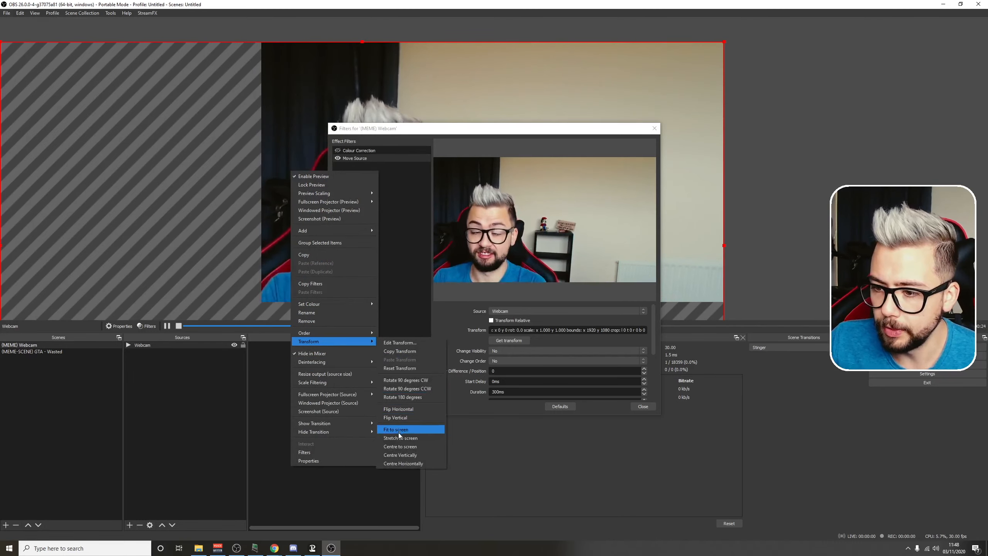
{"action": "left_click", "coordinate": [401, 446]}
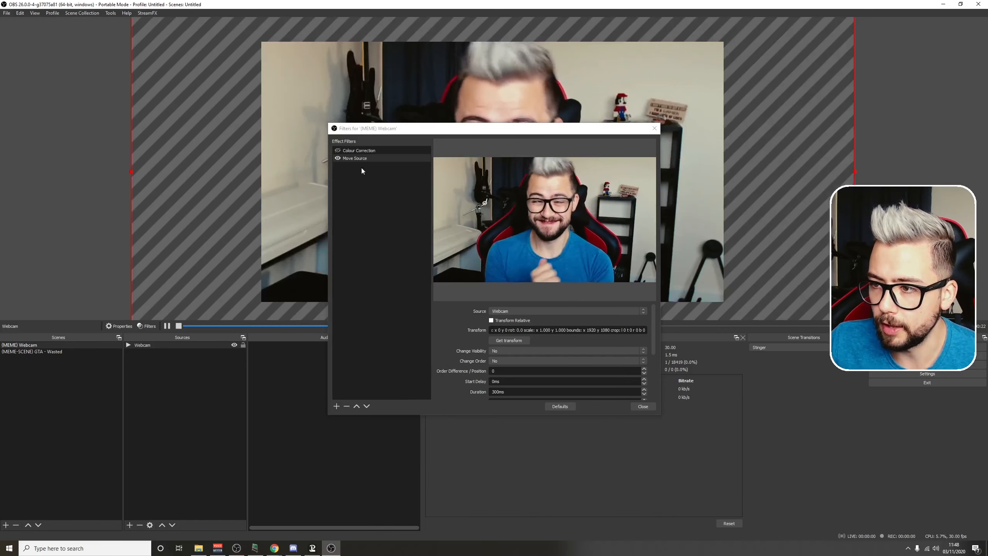
{"action": "left_click", "coordinate": [514, 341]}
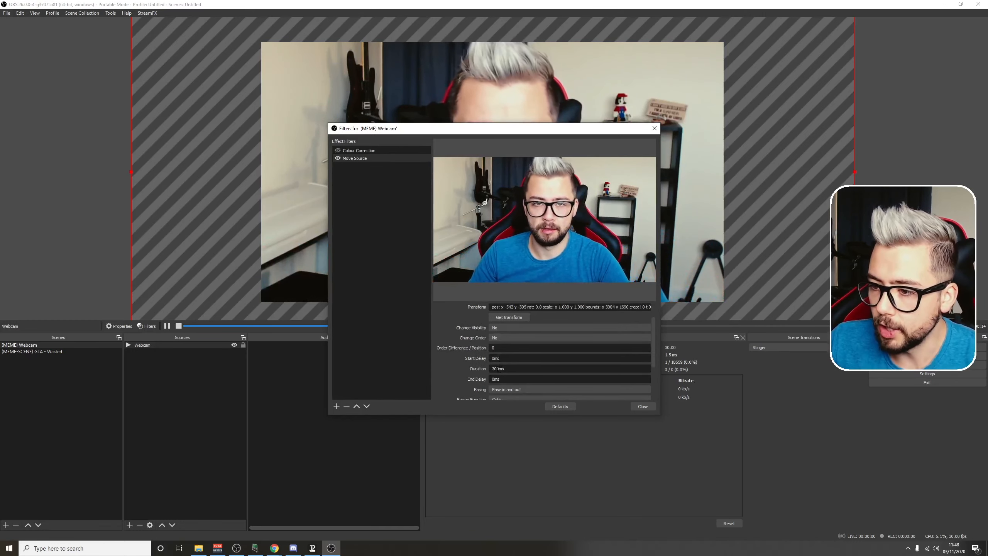
Step: Set the Move Source filter's duration to 10ms, its easing to No easing and its start trigger to Enable
{"action": "scroll", "coordinate": [454, 343], "scroll_direction": "down", "scroll_amount": 2}
{"action": "left_click", "coordinate": [545, 367]}
{"action": "left_click", "coordinate": [545, 366]}
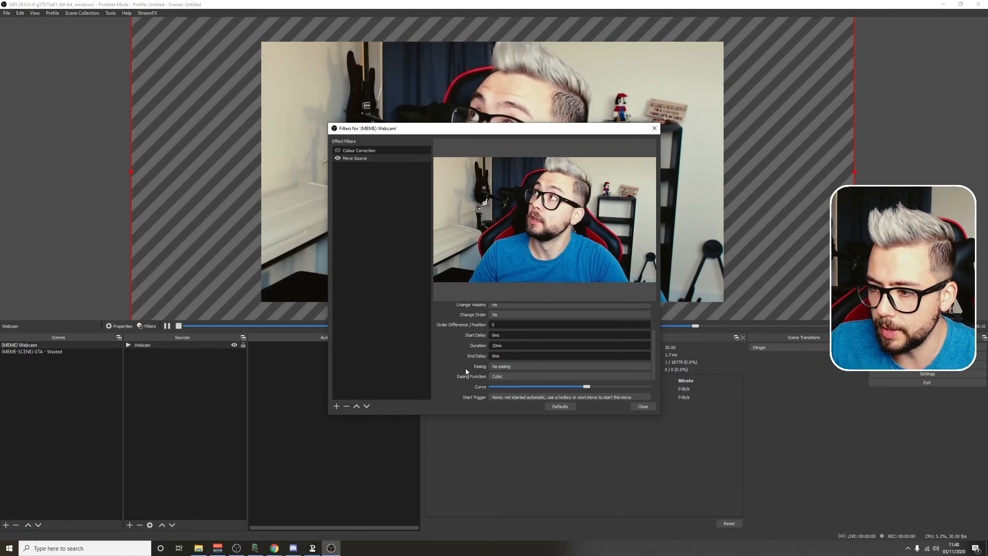
{"action": "scroll", "coordinate": [465, 369], "scroll_direction": "down", "scroll_amount": 2}
{"action": "left_click", "coordinate": [513, 363]}
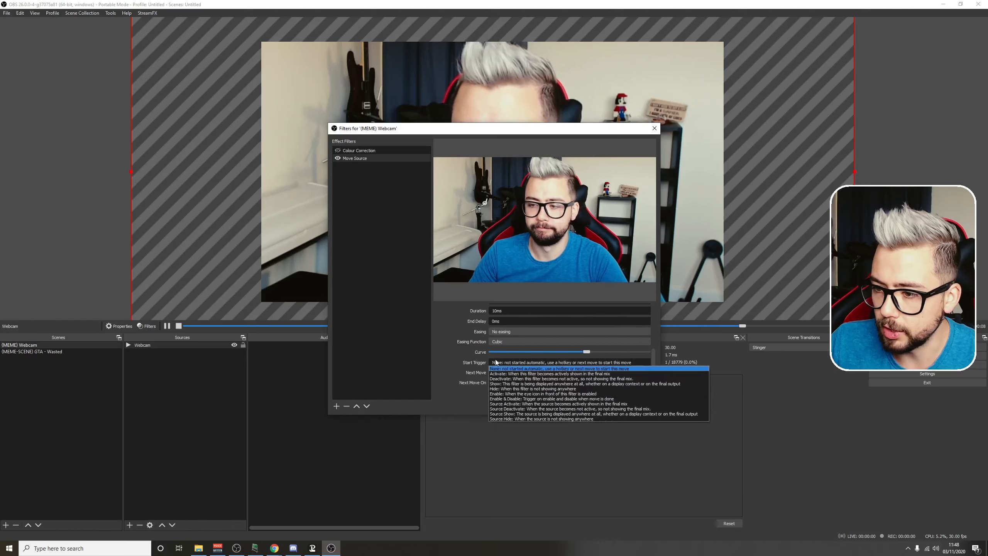
{"action": "left_click", "coordinate": [503, 393]}
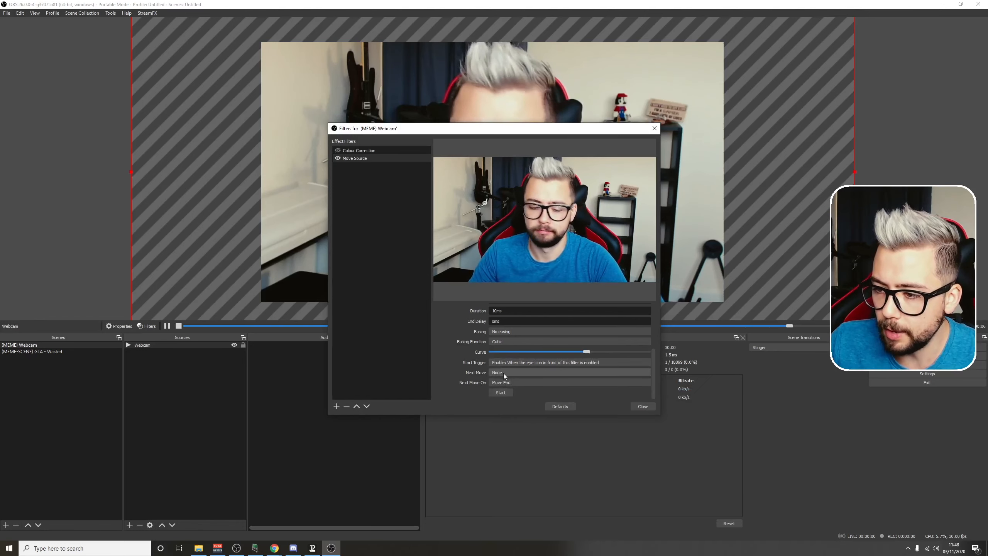
Step: Set the Move Source filter's next move to Reverse on Hotkey, and turn the filter off
{"action": "left_click", "coordinate": [501, 373]}
{"action": "left_click", "coordinate": [501, 384]}
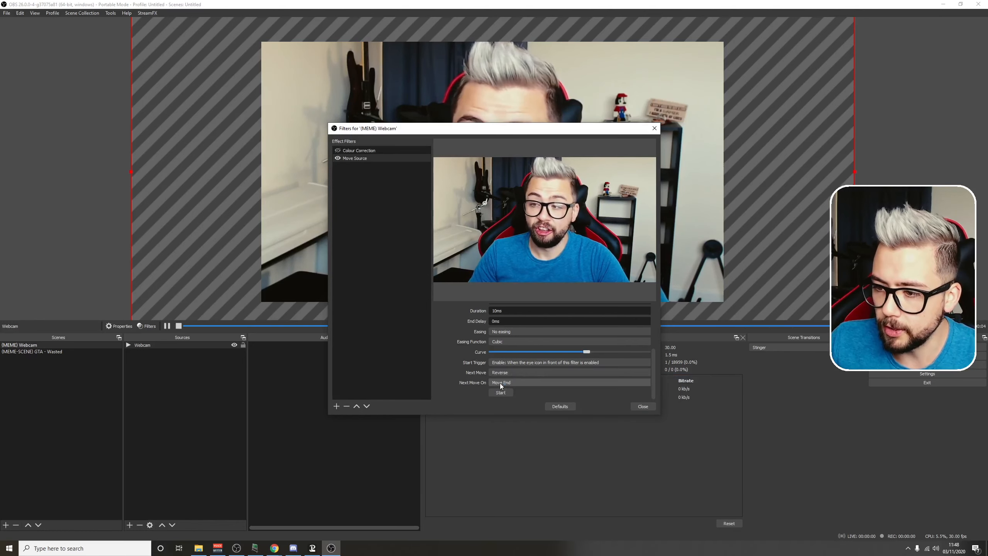
{"action": "left_click", "coordinate": [498, 385]}
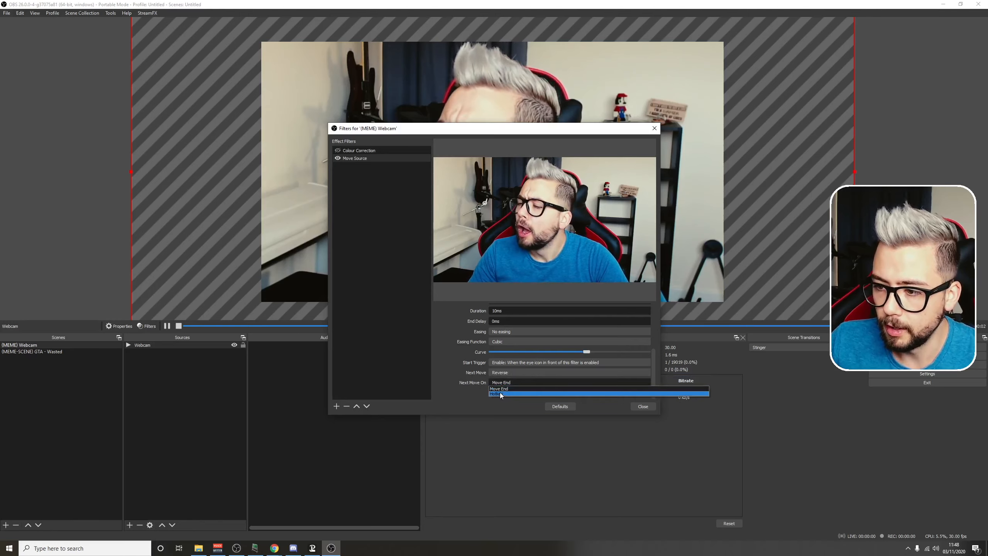
{"action": "left_click", "coordinate": [501, 392]}
{"action": "left_click", "coordinate": [338, 158]}
Step: Fit the enlarged Webcam source to the screen
{"action": "right_click", "coordinate": [295, 167]}
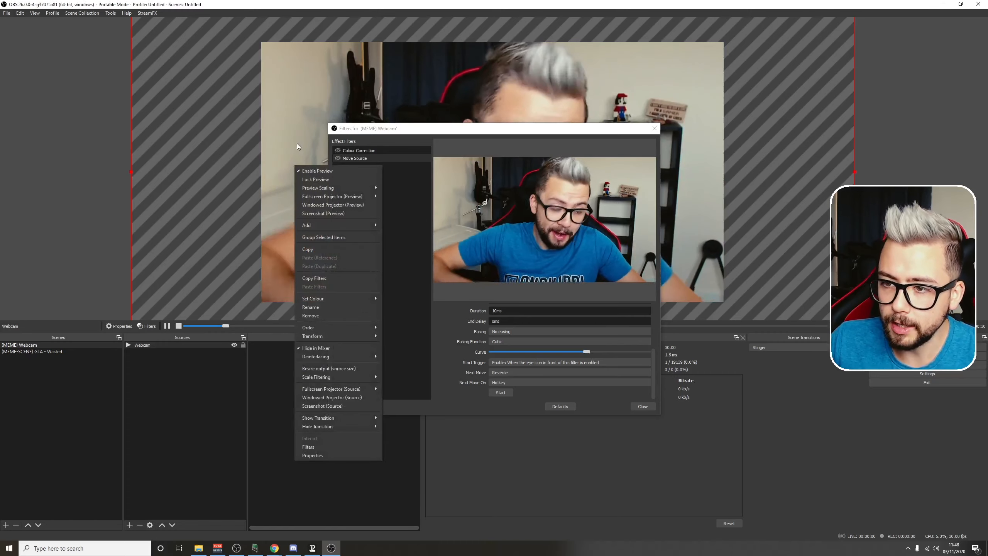
{"action": "mouse_move", "coordinate": [326, 335]}
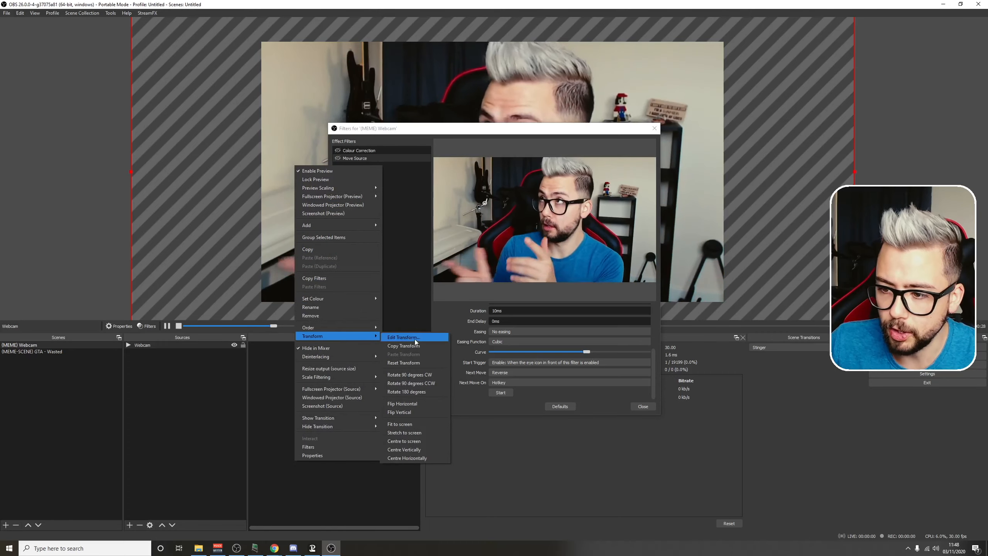
{"action": "left_click", "coordinate": [414, 424]}
Step: Test the zoom by switching the Move Source filter on and off, leave it off, and close the filters window
{"action": "left_click", "coordinate": [337, 159]}
{"action": "left_click", "coordinate": [337, 158]}
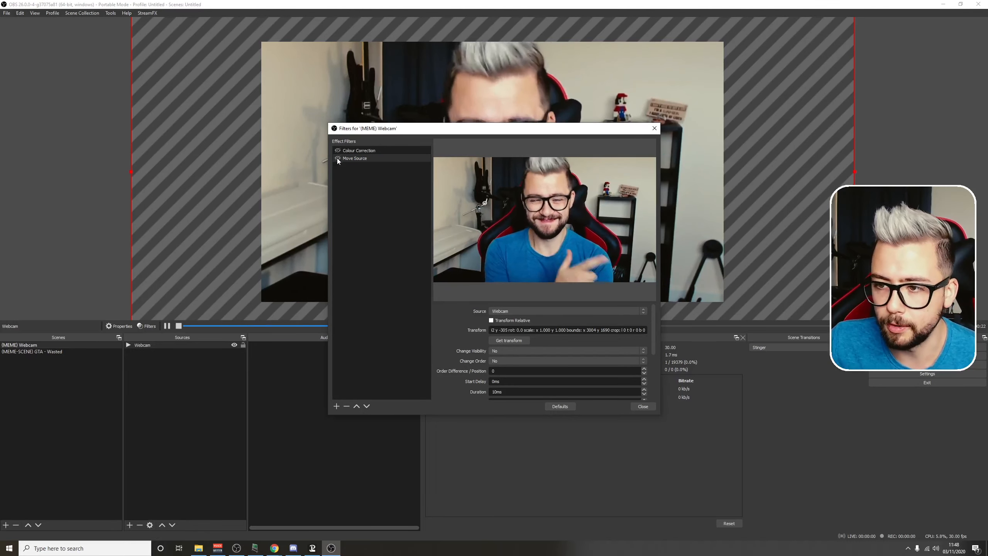
{"action": "left_click", "coordinate": [338, 158]}
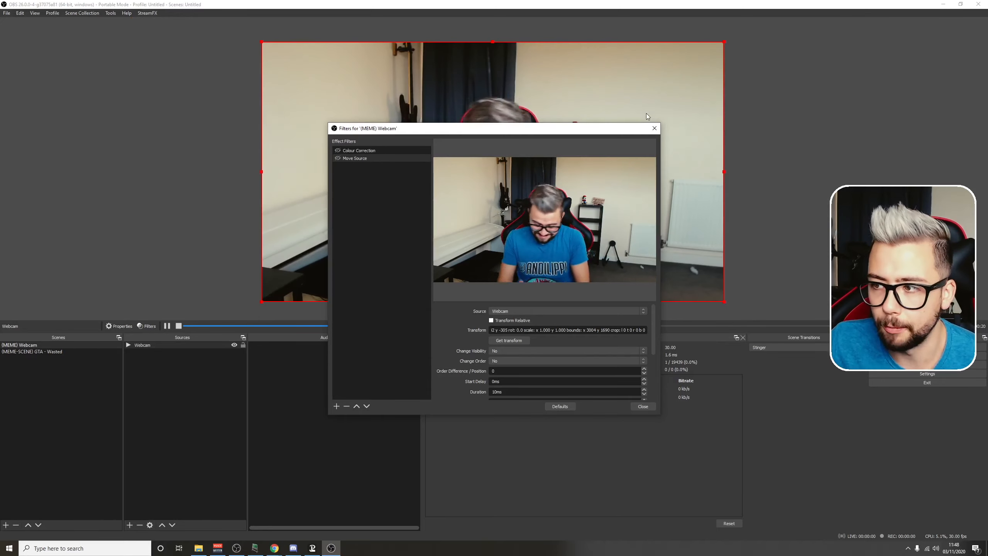
{"action": "left_click", "coordinate": [654, 129]}
Step: Add the GTA - Wasted video from the desktop's (MEME) GTA - Wasted folder to the (MEME-SCENE) GTA - Wasted scene and review its media properties
{"action": "left_click", "coordinate": [52, 352]}
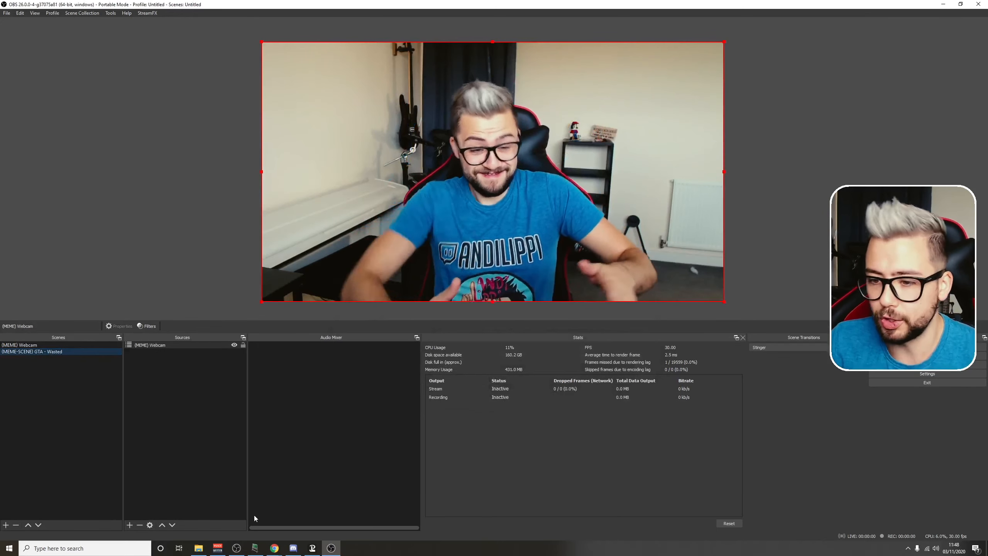
{"action": "mouse_move", "coordinate": [198, 550]}
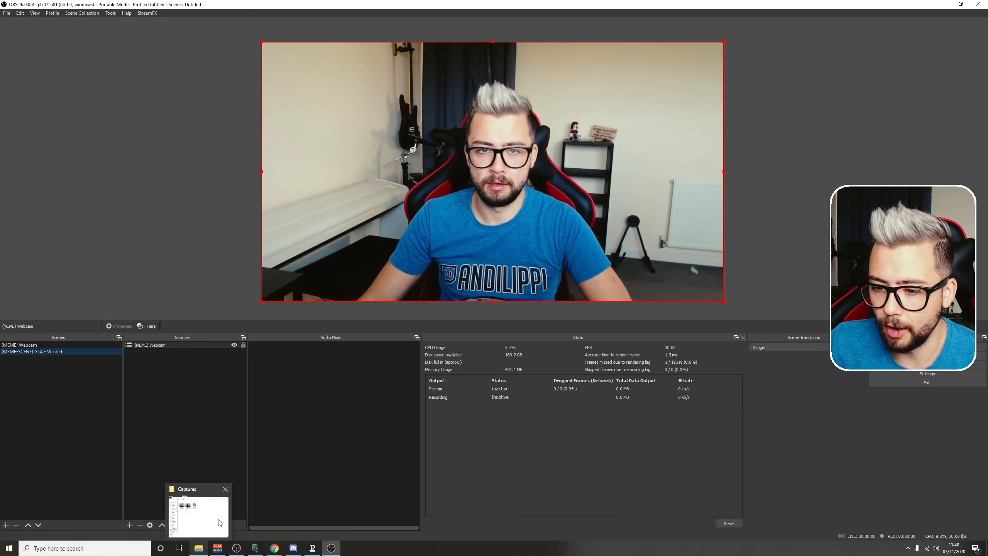
{"action": "left_click", "coordinate": [199, 550]}
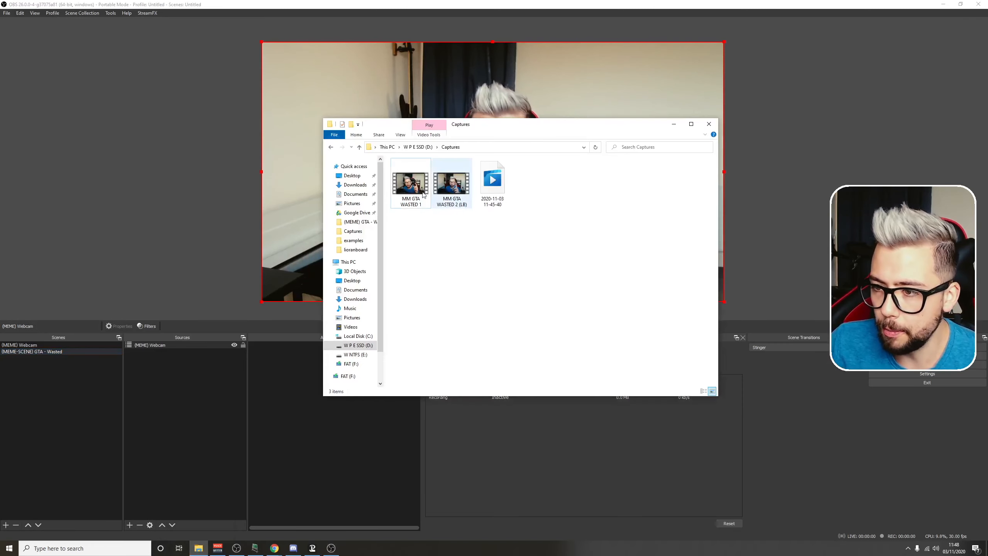
{"action": "left_click", "coordinate": [349, 175]}
{"action": "double_click", "coordinate": [410, 180]}
{"action": "left_click_drag", "start_coordinate": [500, 180], "coordinate": [159, 351]}
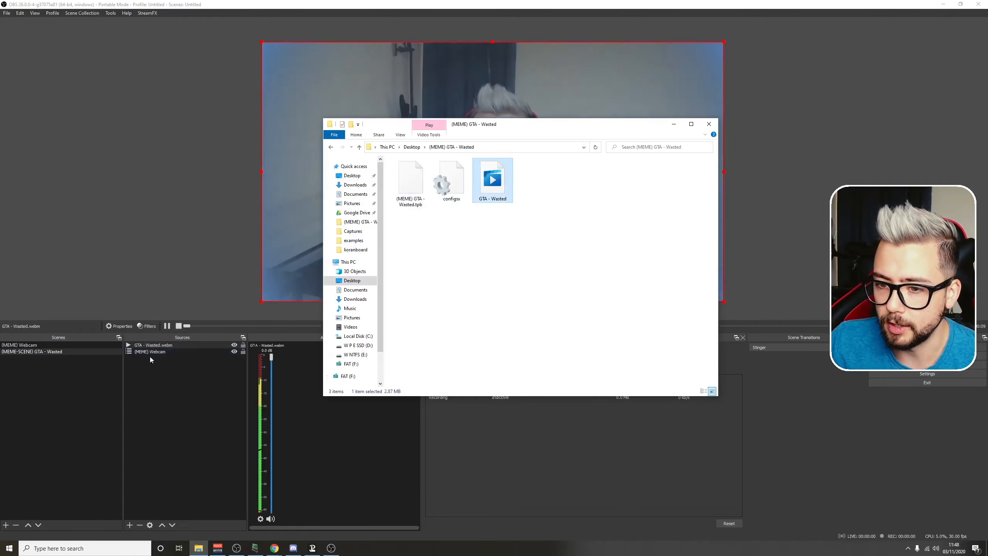
{"action": "left_click", "coordinate": [674, 124]}
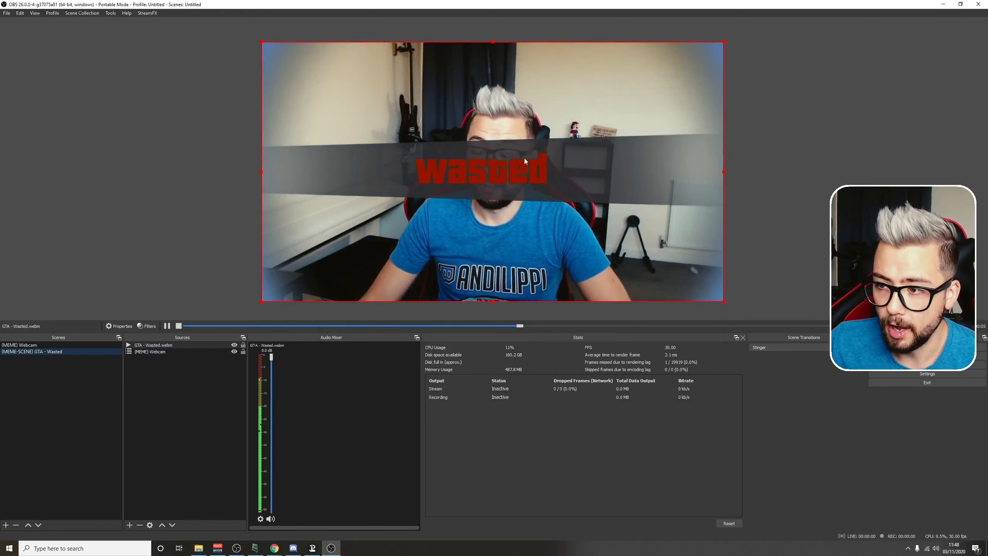
{"action": "double_click", "coordinate": [155, 345]}
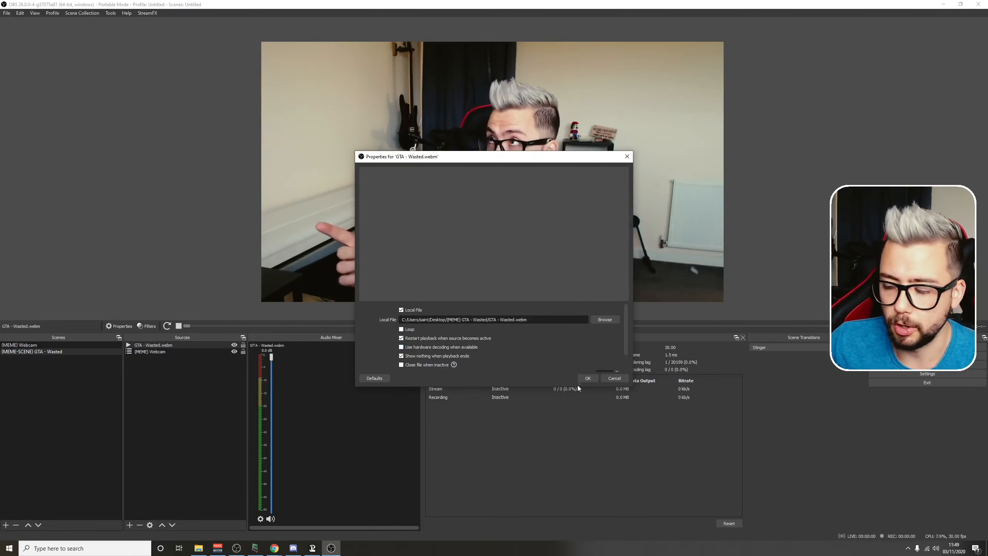
{"action": "left_click", "coordinate": [588, 379]}
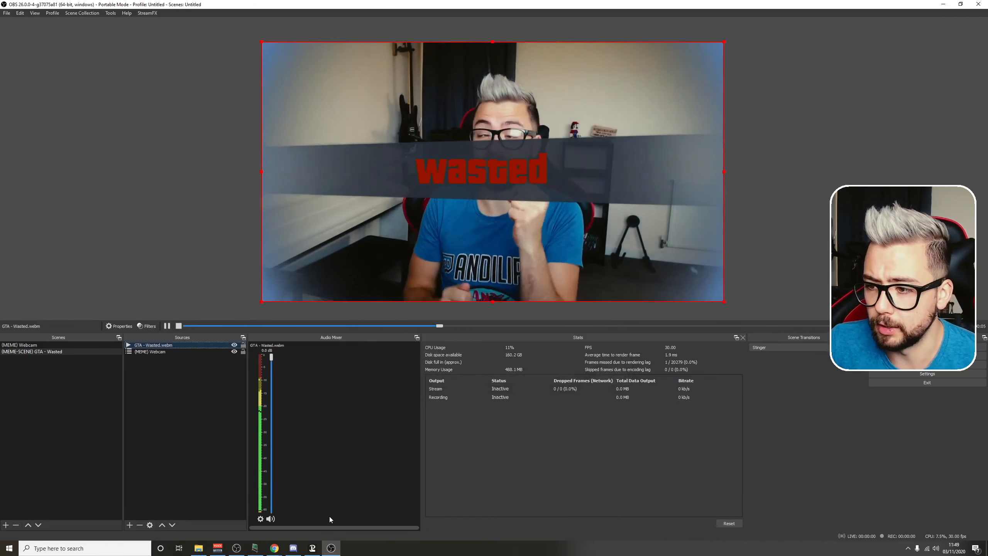
Step: Switch to Touch Portal and import the (MEME) GTA - Wasted.tpb button file from the desktop folder into the first grid slot
{"action": "mouse_move", "coordinate": [319, 552]}
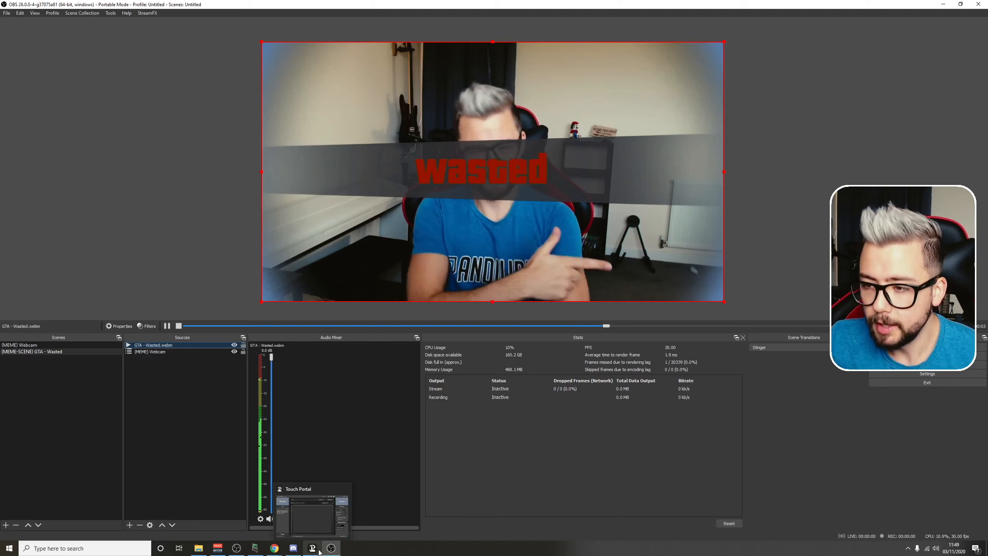
{"action": "left_click", "coordinate": [319, 552]}
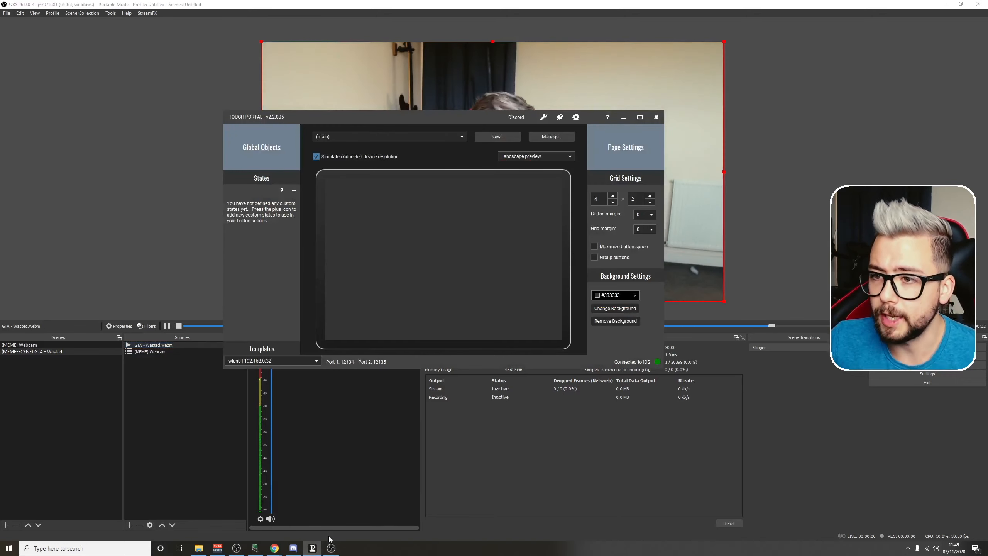
{"action": "right_click", "coordinate": [351, 200]}
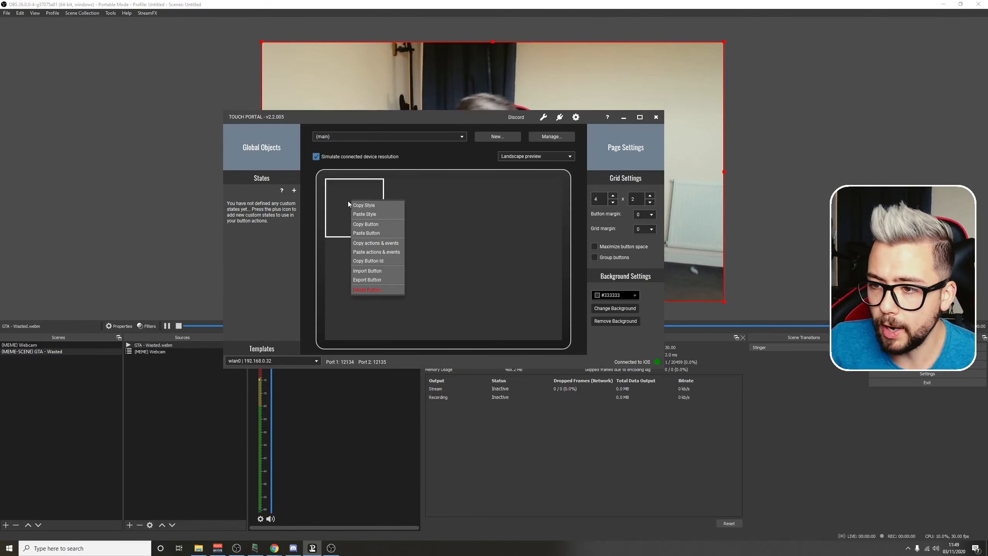
{"action": "left_click", "coordinate": [368, 274]}
{"action": "left_click", "coordinate": [259, 172]}
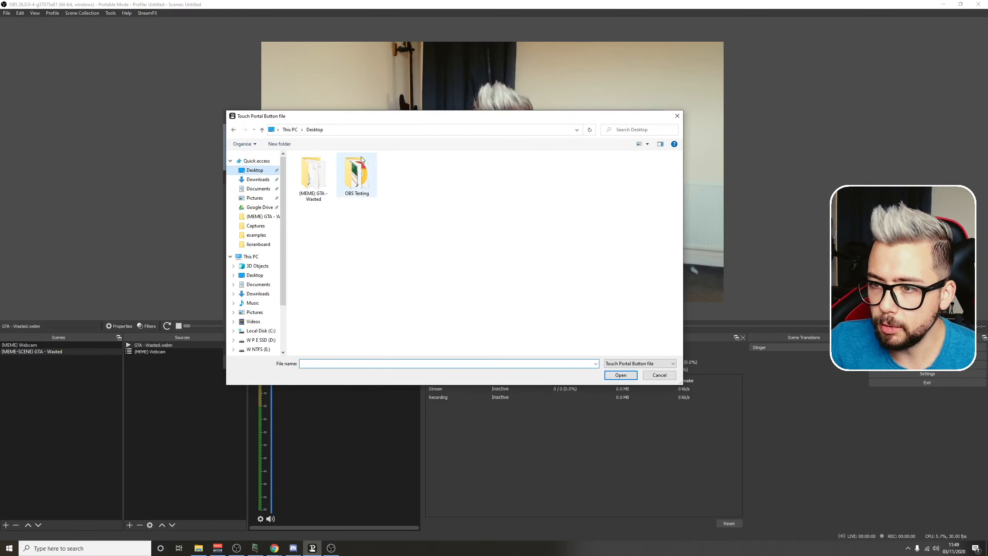
{"action": "double_click", "coordinate": [309, 176]}
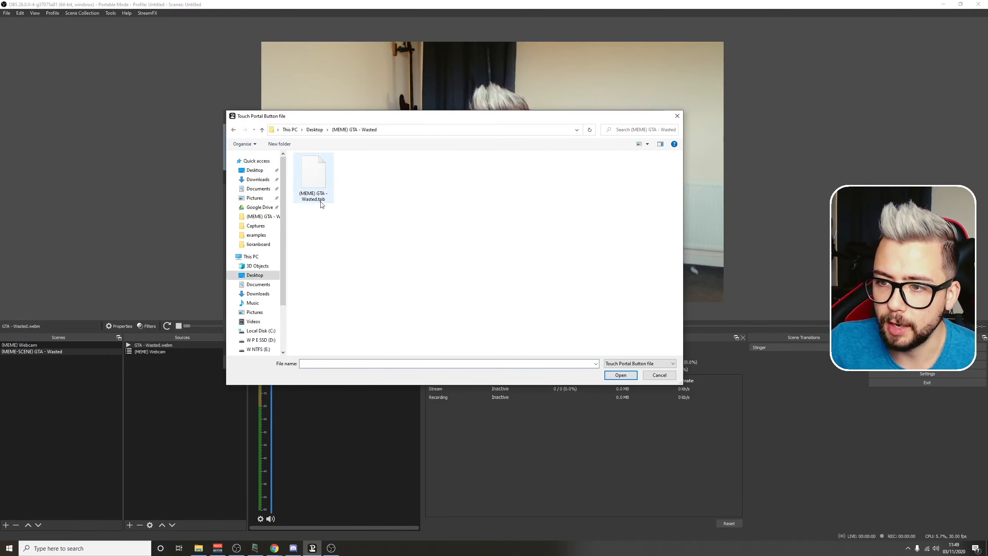
{"action": "double_click", "coordinate": [312, 181]}
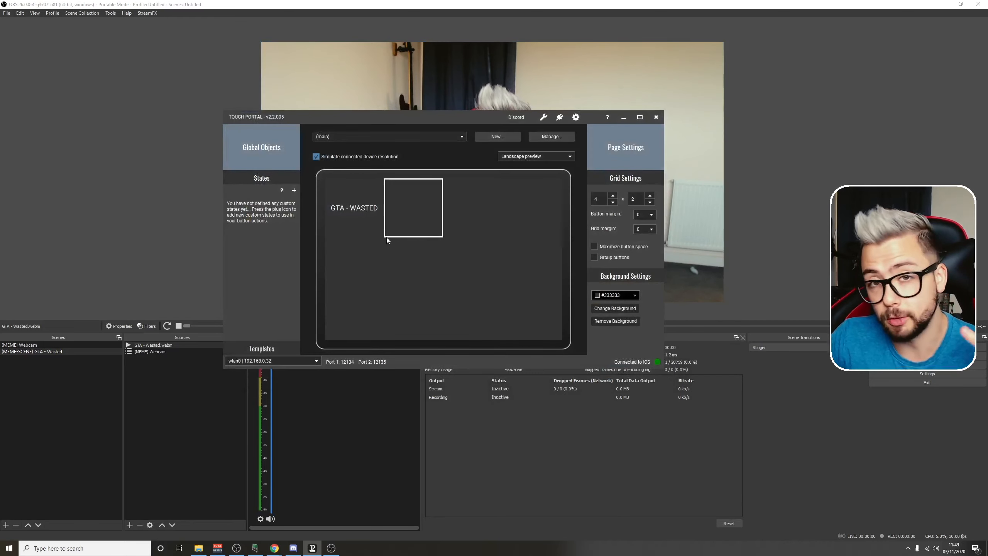
Step: Open the GTA - WASTED button for editing and choose Webcam as the source in its Freeze filter action
{"action": "left_click", "coordinate": [357, 217]}
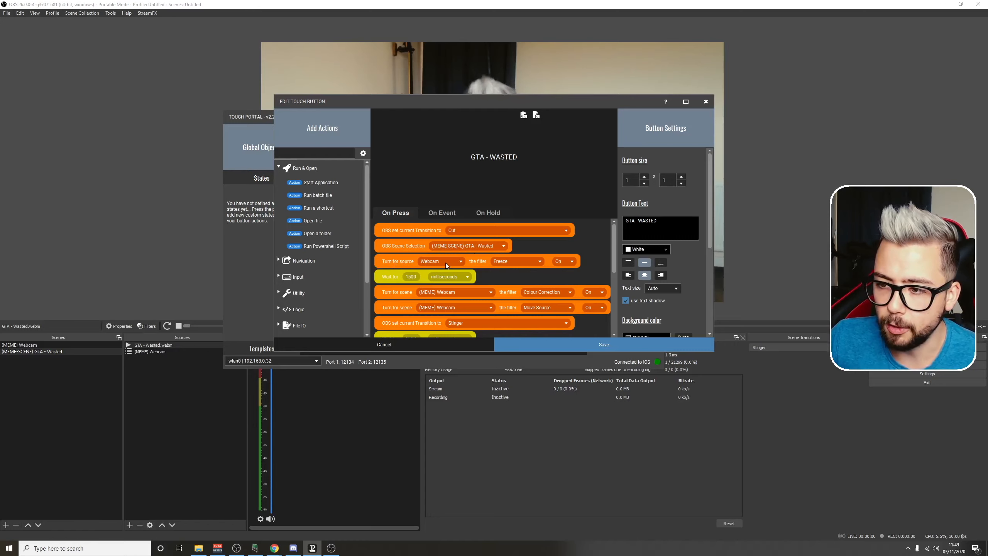
{"action": "left_click", "coordinate": [460, 261]}
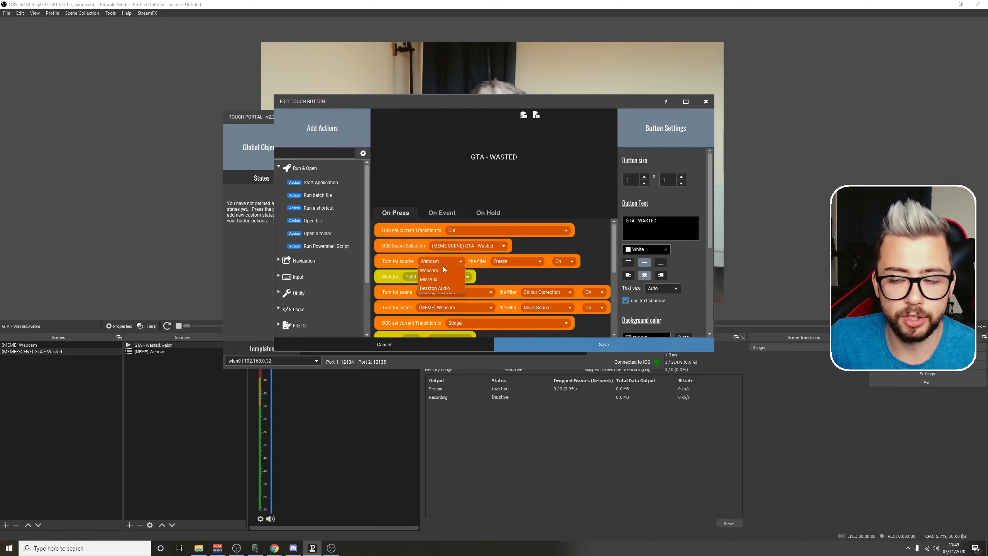
{"action": "left_click", "coordinate": [444, 270]}
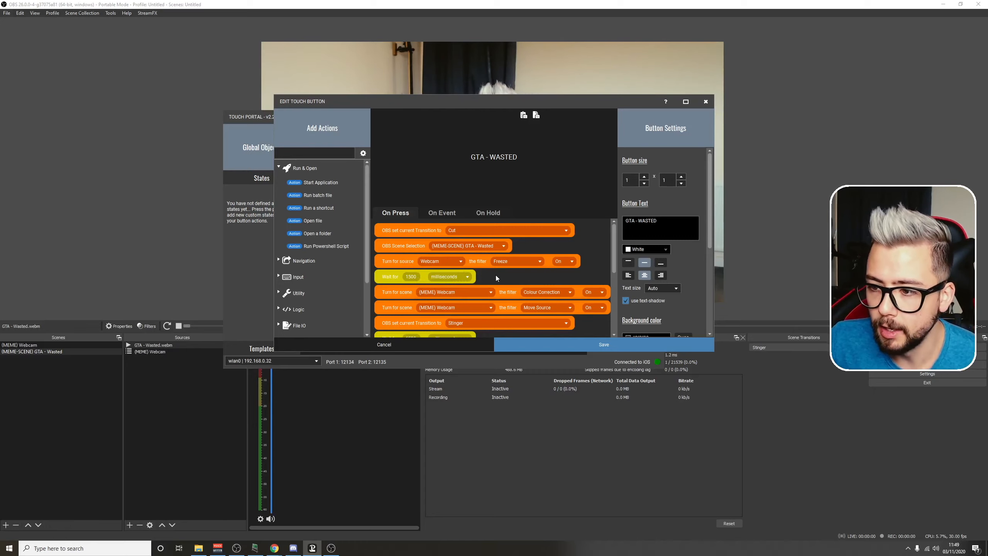
Step: Review the button's remaining on-press actions, including the available OBS transitions, wait times and filter resets
{"action": "scroll", "coordinate": [496, 278], "scroll_direction": "down", "scroll_amount": 1}
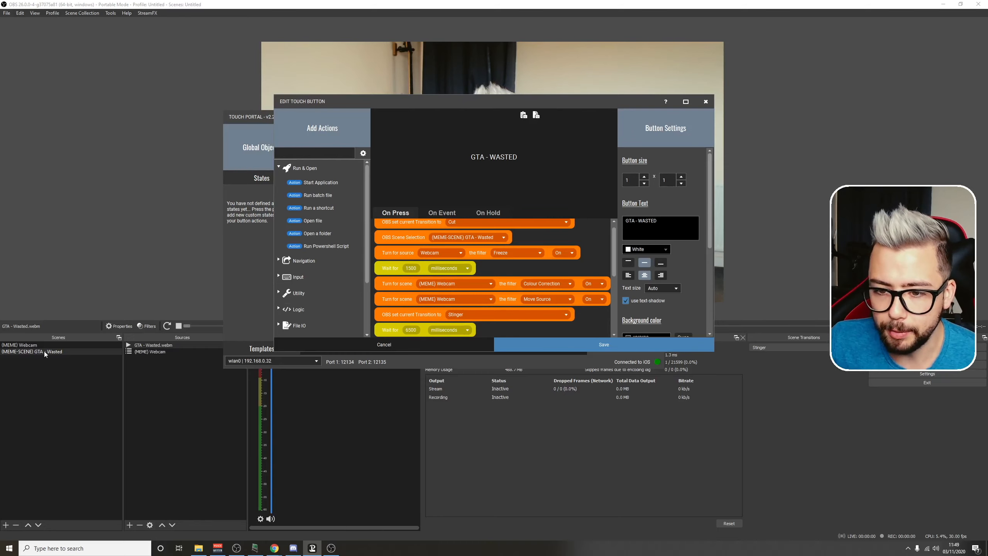
{"action": "scroll", "coordinate": [485, 287], "scroll_direction": "down", "scroll_amount": 3}
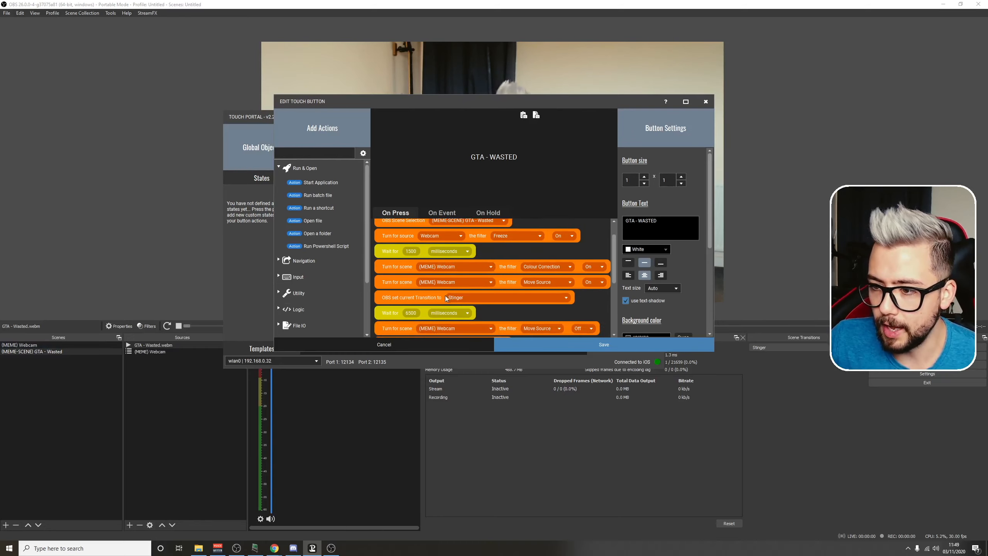
{"action": "scroll", "coordinate": [459, 293], "scroll_direction": "down", "scroll_amount": 1}
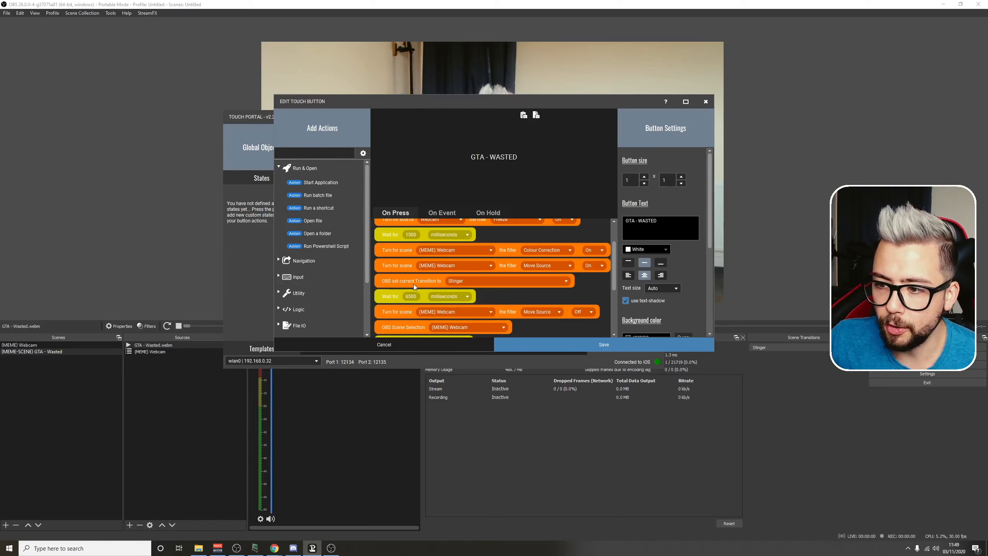
{"action": "left_click", "coordinate": [468, 281]}
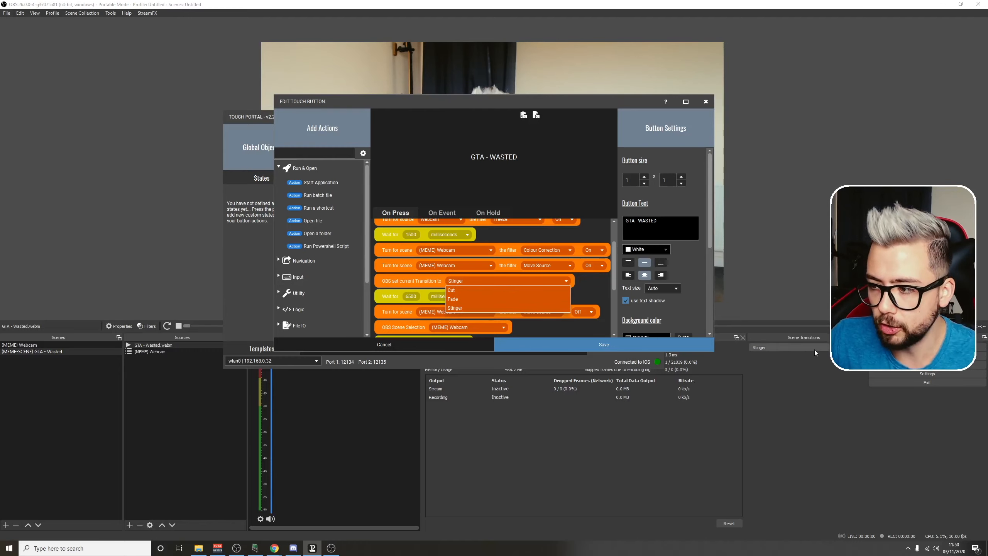
{"action": "left_click", "coordinate": [580, 287]}
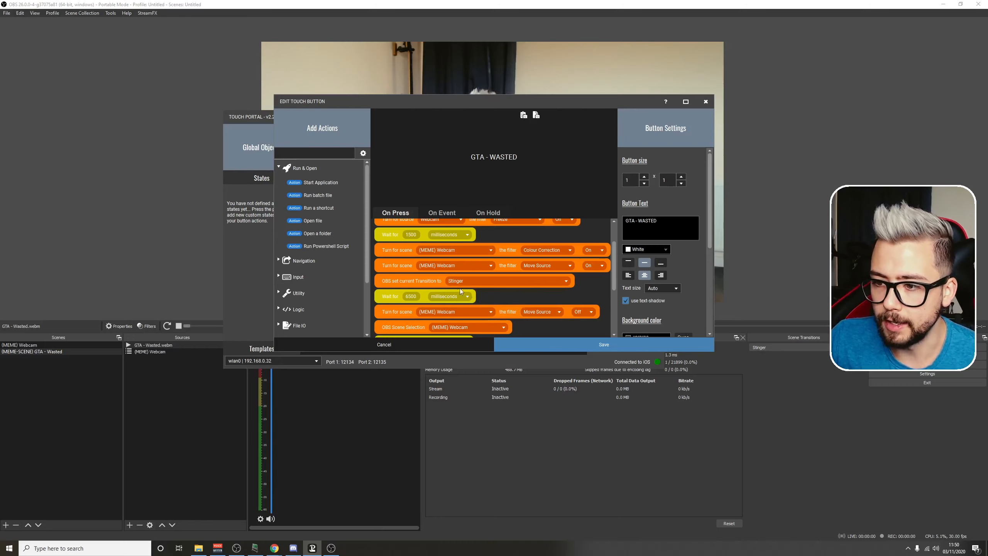
{"action": "scroll", "coordinate": [459, 280], "scroll_direction": "down", "scroll_amount": 7}
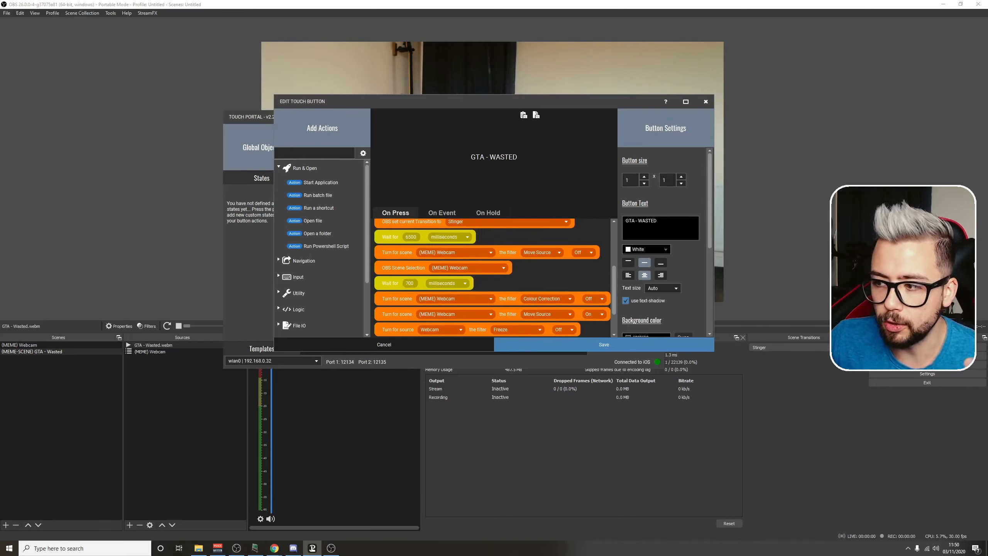
Step: Check the Stinger's transition point in its OBS properties, close them without changes, and return to the Touch Portal button editor
{"action": "left_click", "coordinate": [862, 357]}
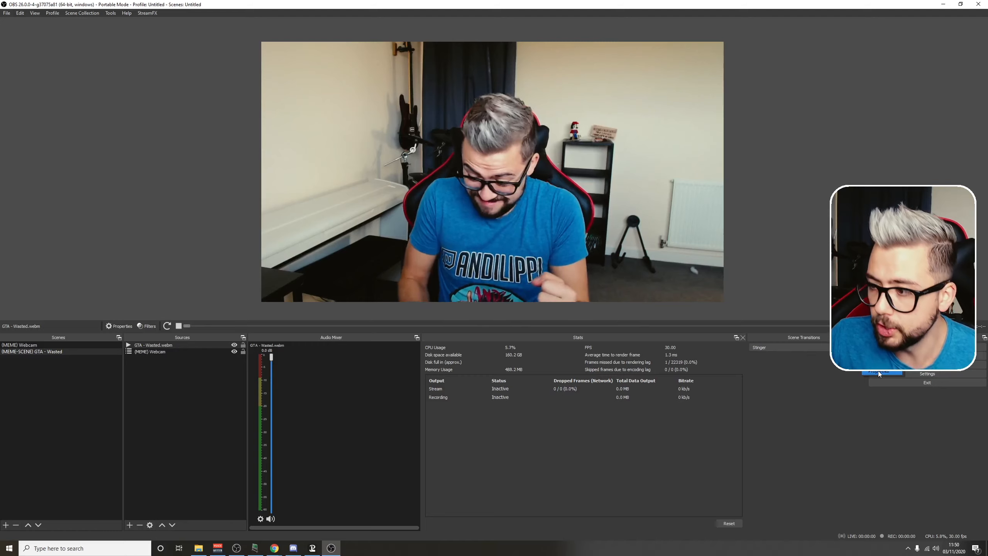
{"action": "left_click", "coordinate": [879, 371]}
{"action": "left_click_drag", "start_coordinate": [425, 342], "coordinate": [406, 342]}
{"action": "left_click", "coordinate": [426, 342]}
{"action": "left_click", "coordinate": [430, 342]}
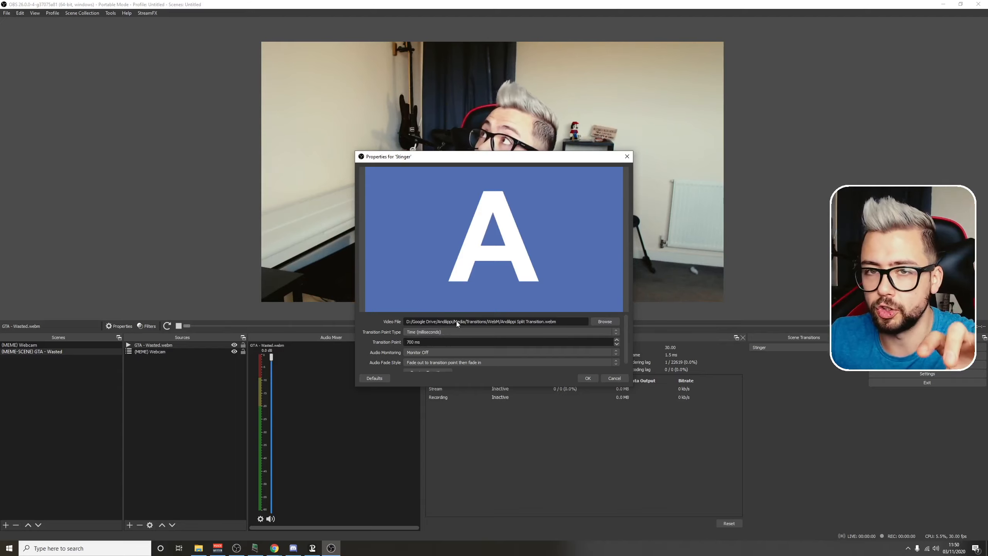
{"action": "left_click", "coordinate": [627, 156]}
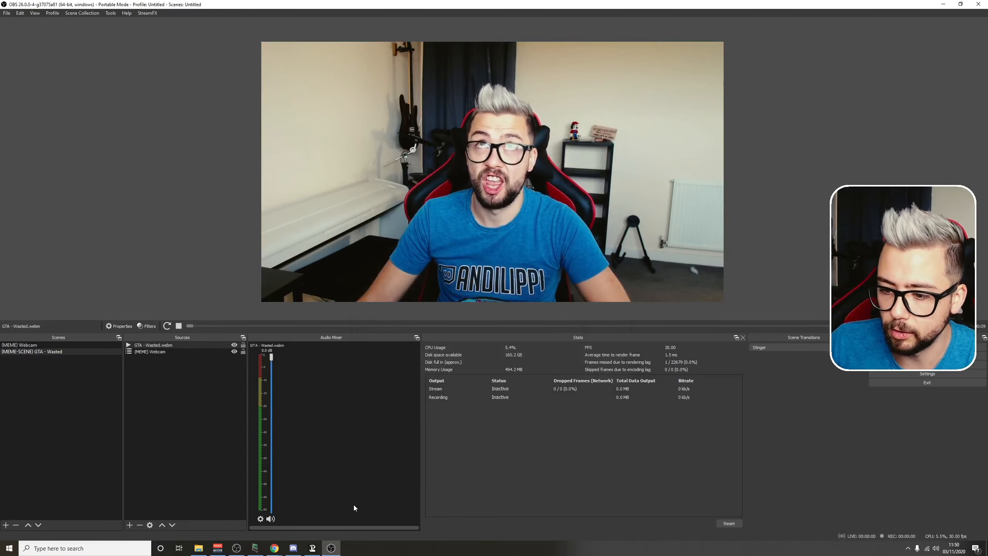
{"action": "left_click", "coordinate": [312, 548]}
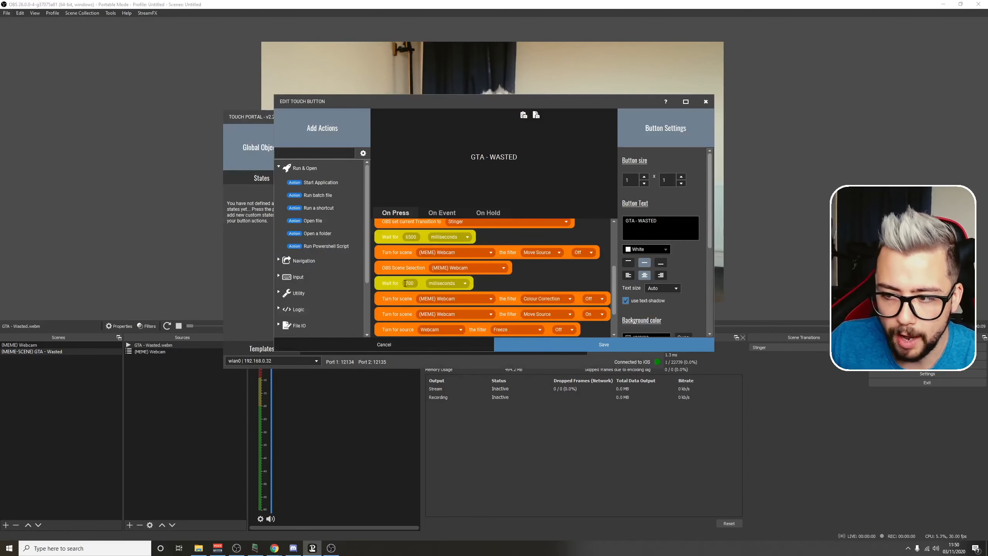
Step: Save the GTA - WASTED button and move the Touch Portal window clear of the OBS preview
{"action": "scroll", "coordinate": [405, 278], "scroll_direction": "down", "scroll_amount": 3}
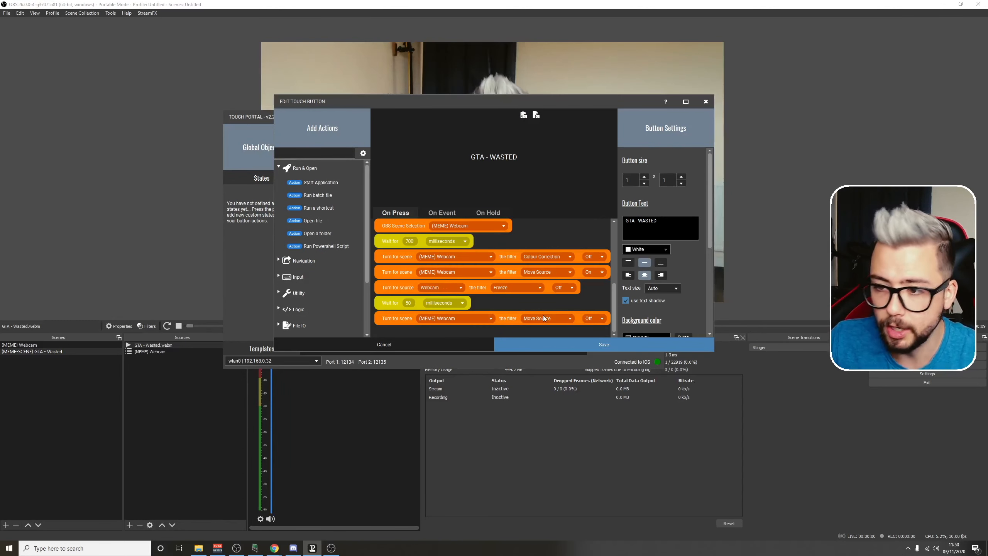
{"action": "left_click", "coordinate": [588, 345]}
{"action": "left_click_drag", "start_coordinate": [438, 117], "coordinate": [629, 326]}
{"action": "left_click", "coordinate": [752, 333]}
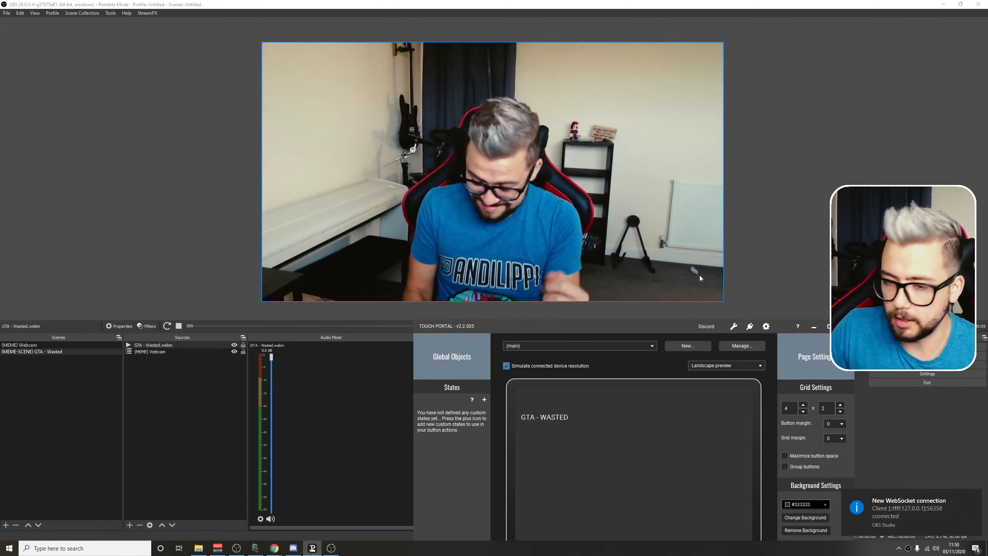
Step: Switch to OBS and make (MEME) Webcam the active scene
{"action": "left_click", "coordinate": [31, 346]}
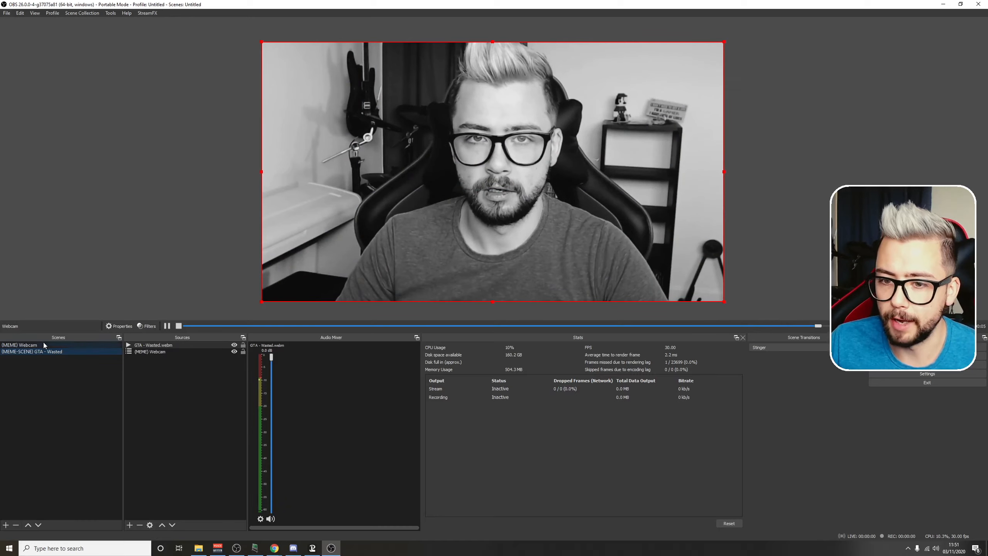
{"action": "left_click", "coordinate": [52, 345]}
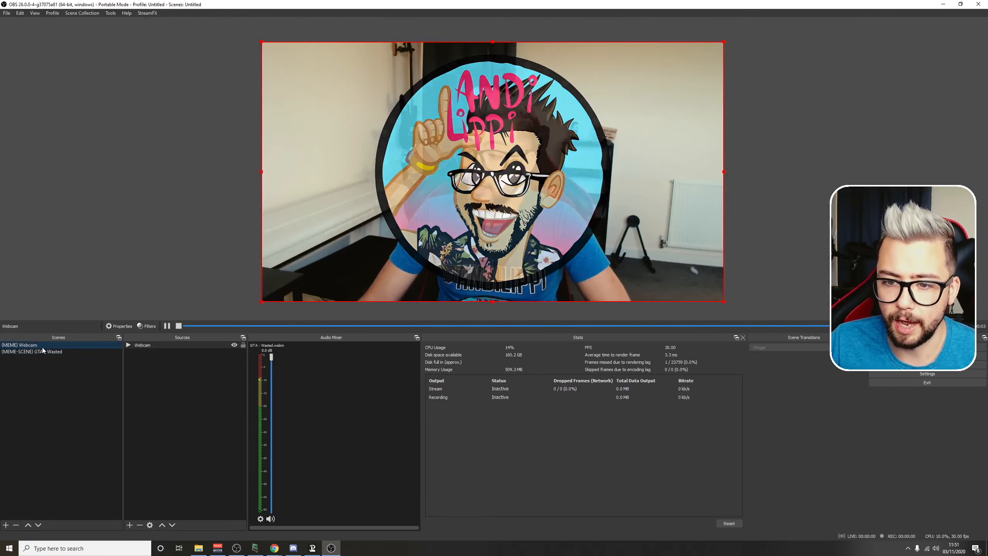
Step: Switch to Touch Portal, reselect (MEME) Webcam in the GTA - WASTED button's OBS Scene Selection after the 6500 ms wait, and save the button
{"action": "left_click", "coordinate": [312, 548]}
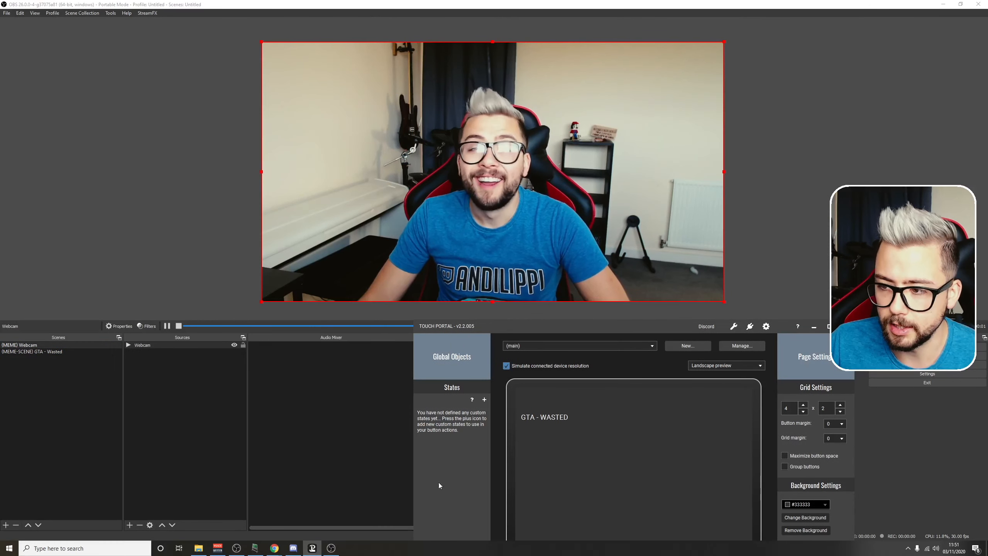
{"action": "left_click", "coordinate": [544, 422]}
{"action": "scroll", "coordinate": [456, 279], "scroll_direction": "down", "scroll_amount": 1}
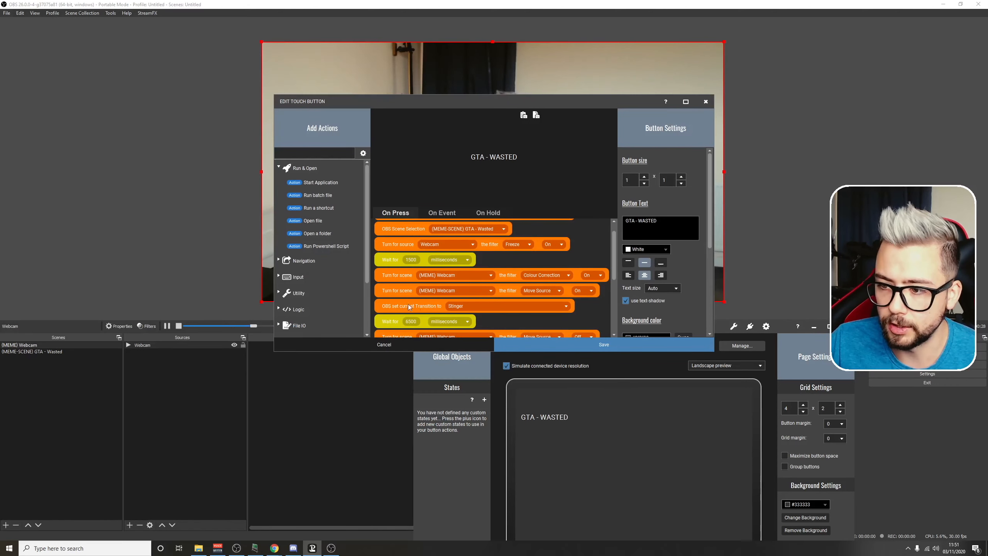
{"action": "scroll", "coordinate": [507, 327], "scroll_direction": "down", "scroll_amount": 4}
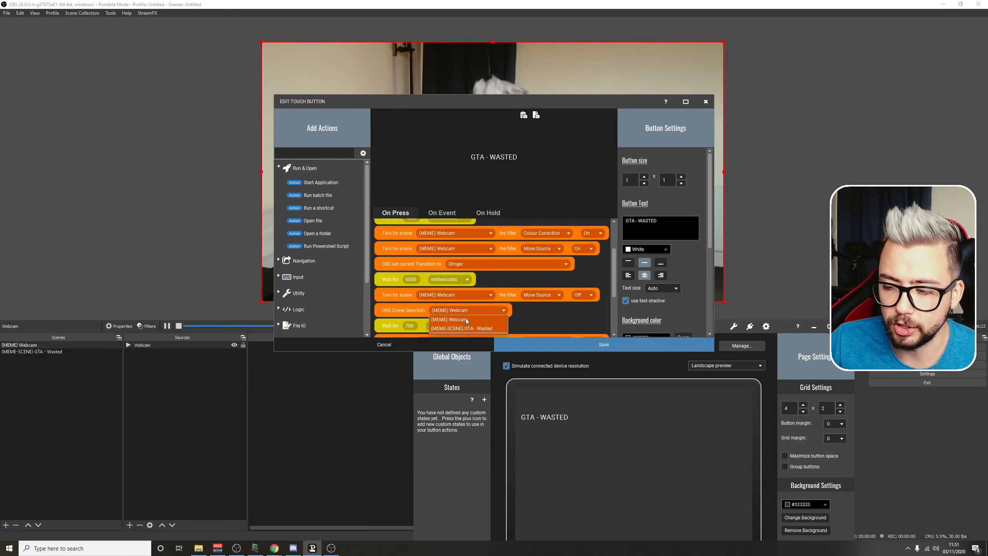
{"action": "left_click", "coordinate": [588, 343]}
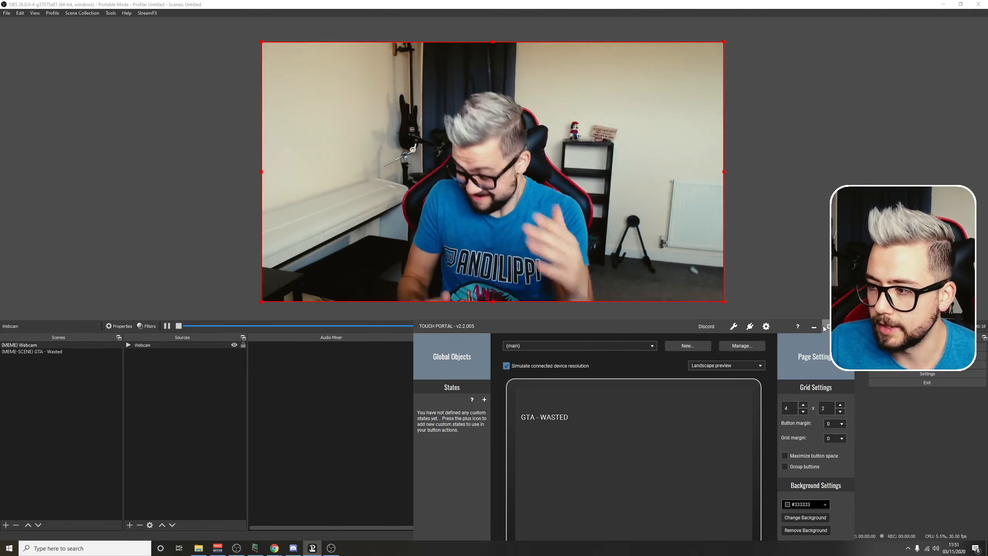